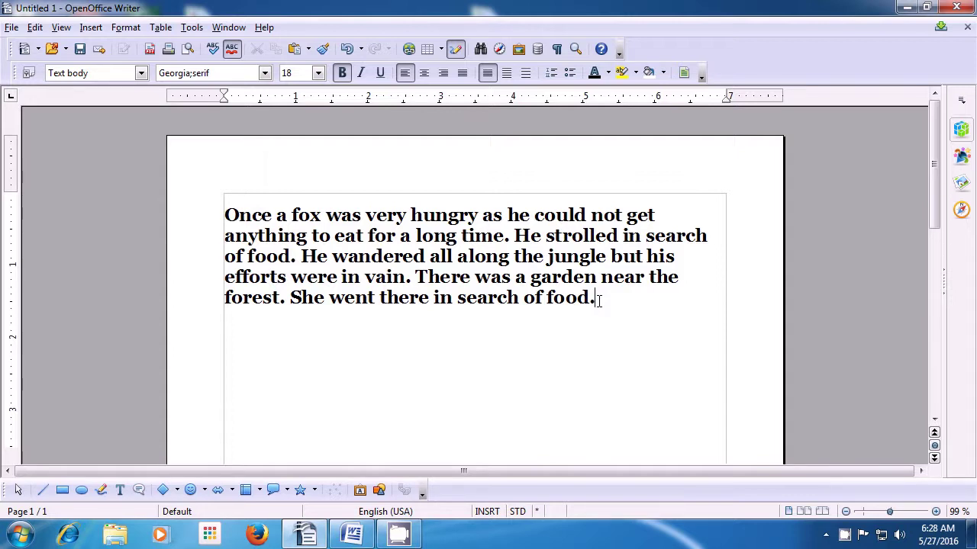
Step: Apply the Agency FB font to the sentences from 'He wandered' to the paragraph's end
drag(598, 300, 302, 257)
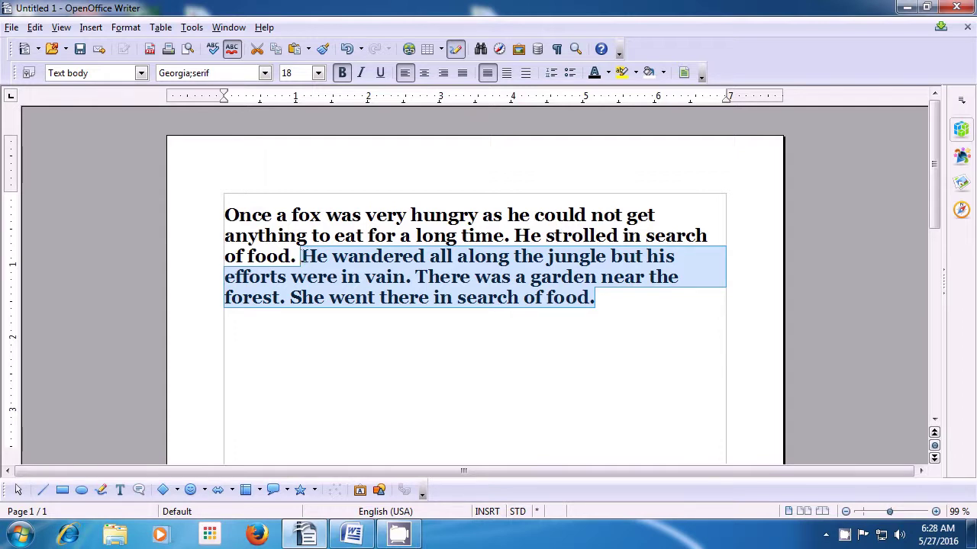
click(124, 30)
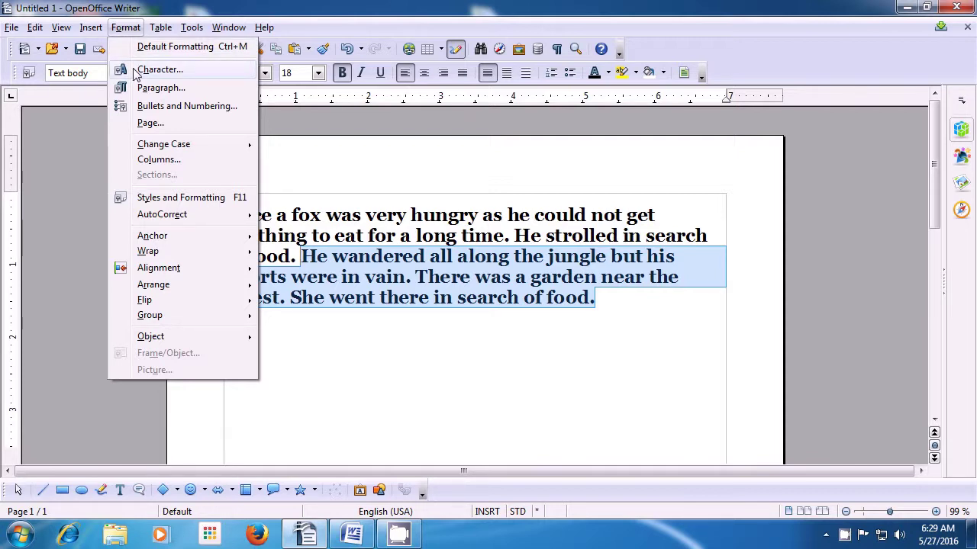
click(156, 69)
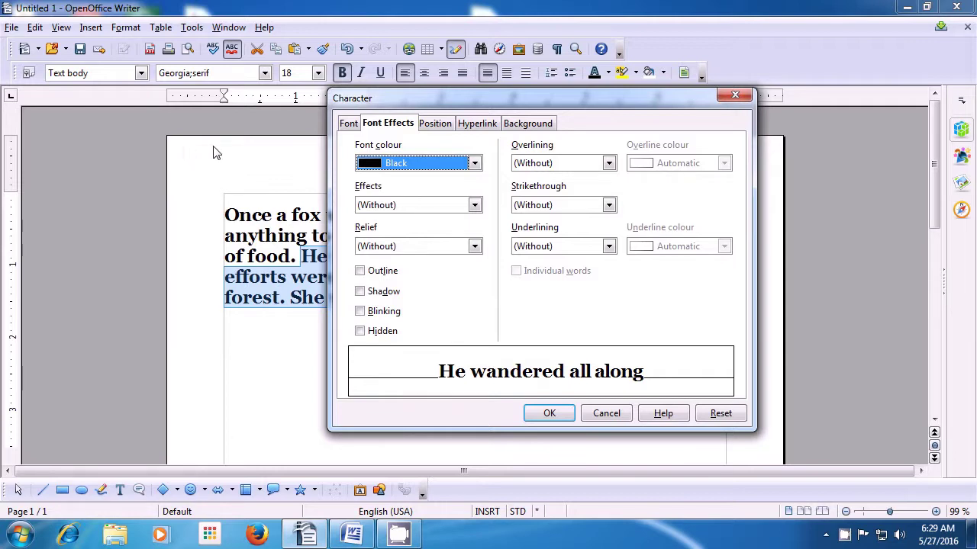
click(348, 124)
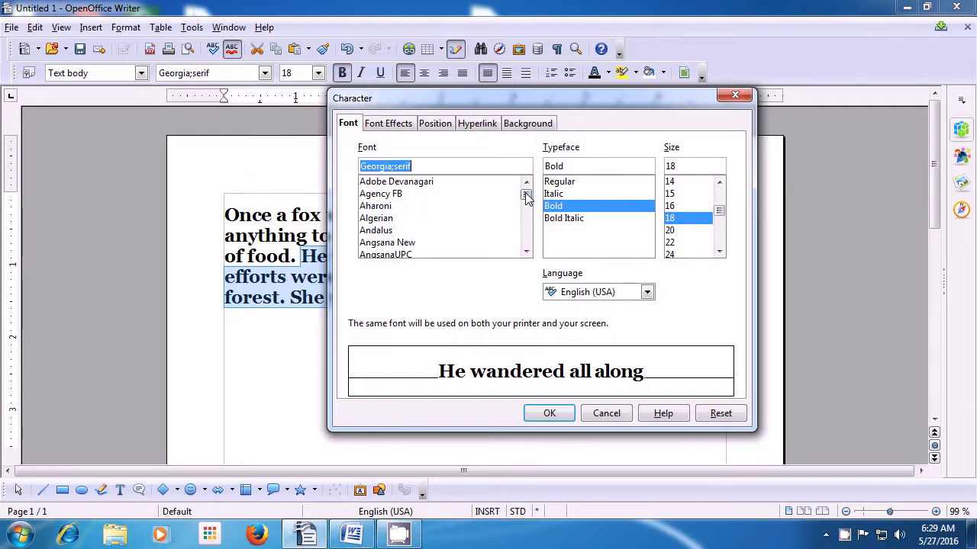
mouse_move(526, 193)
mouse_down()
mouse_move(525, 238)
mouse_move(527, 196)
mouse_up()
click(399, 197)
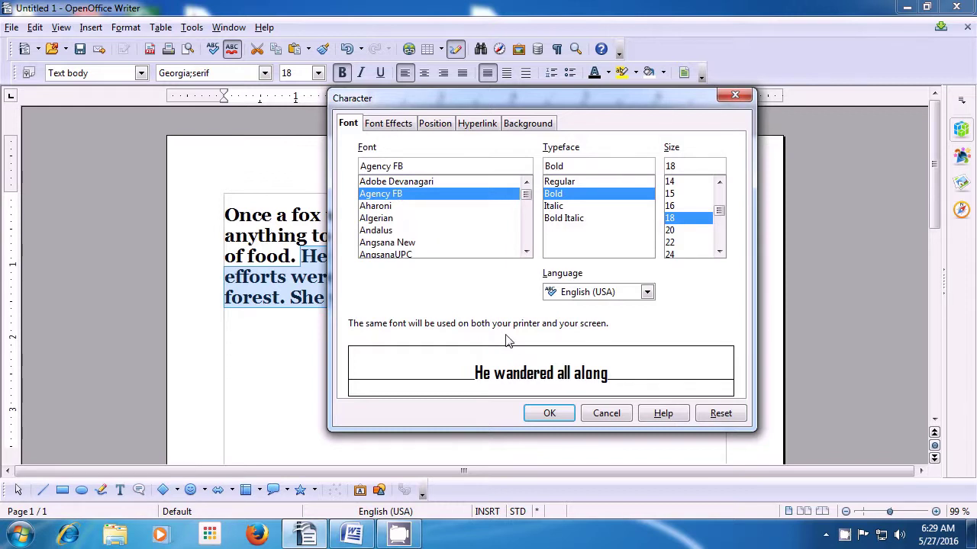
click(550, 413)
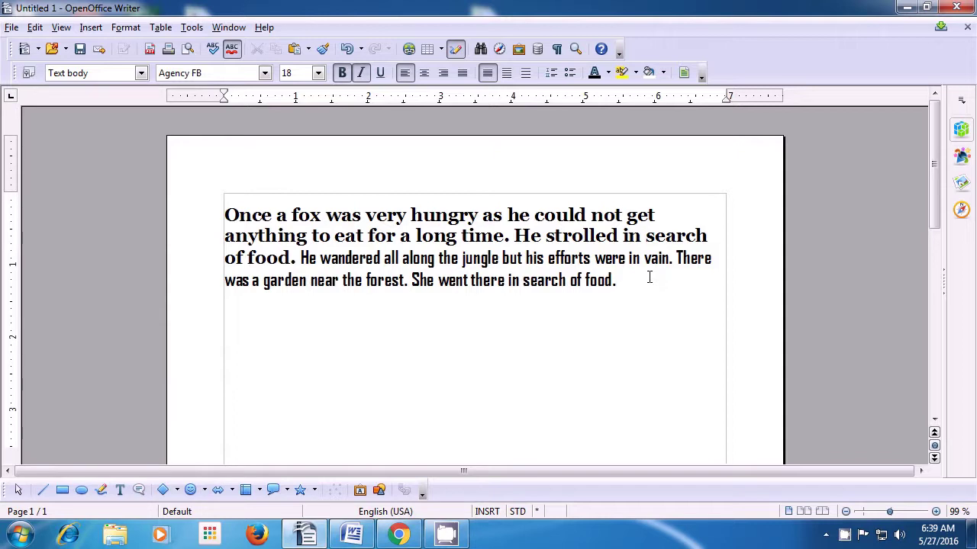
Step: Give the sentences through 'He strolled in search of food.' the Bold Italic typeface
drag(300, 260, 222, 223)
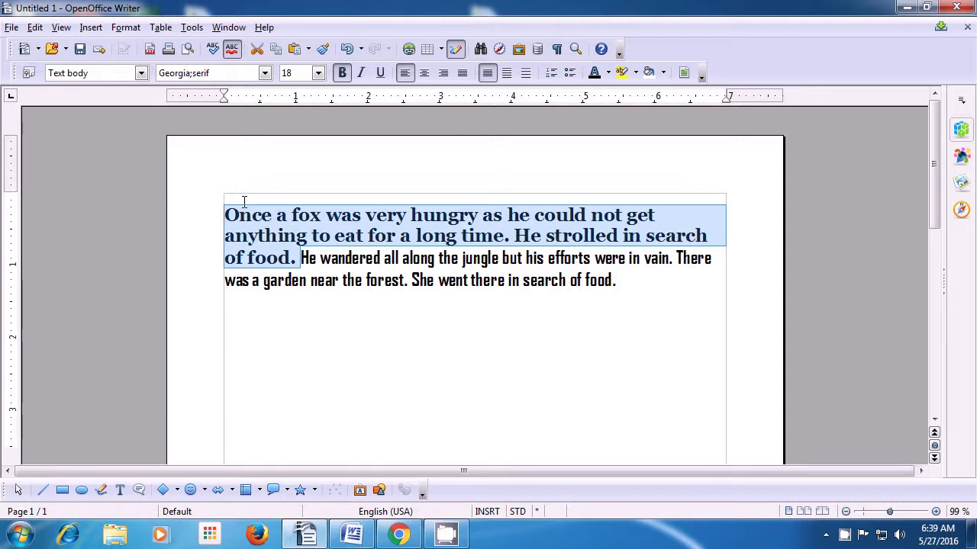
click(127, 27)
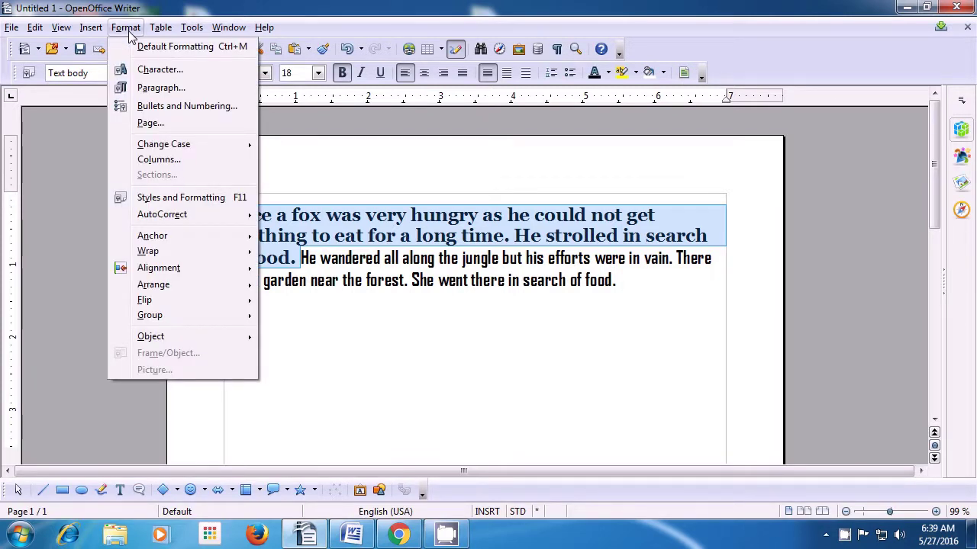
click(134, 71)
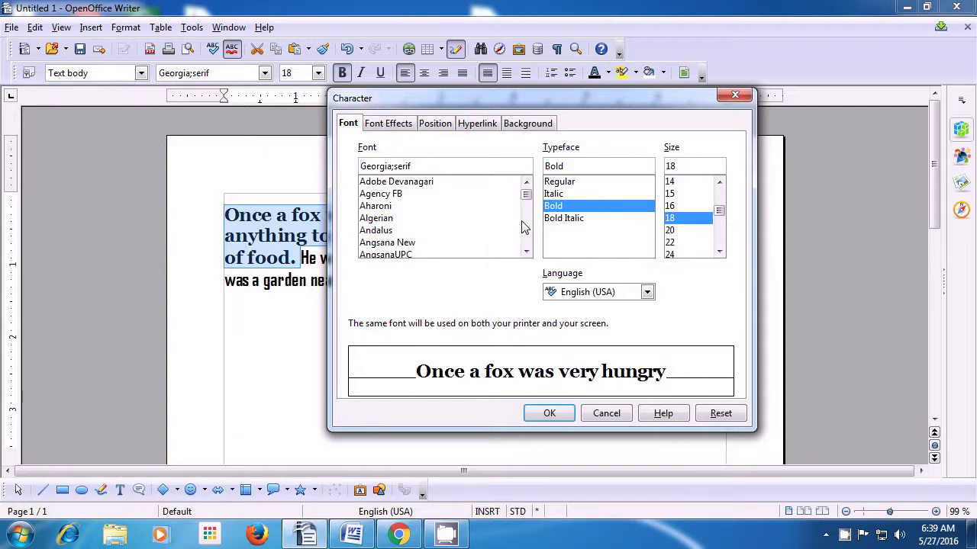
click(562, 187)
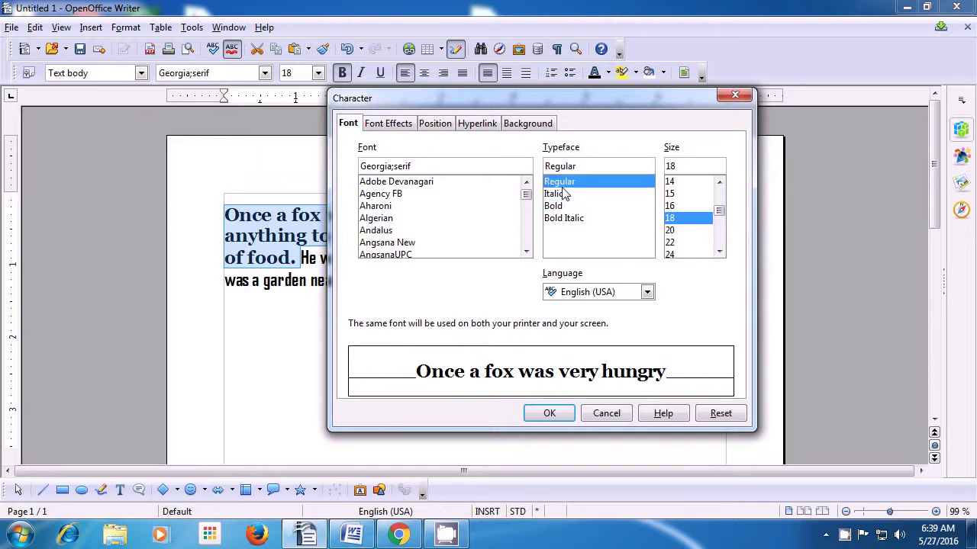
click(560, 196)
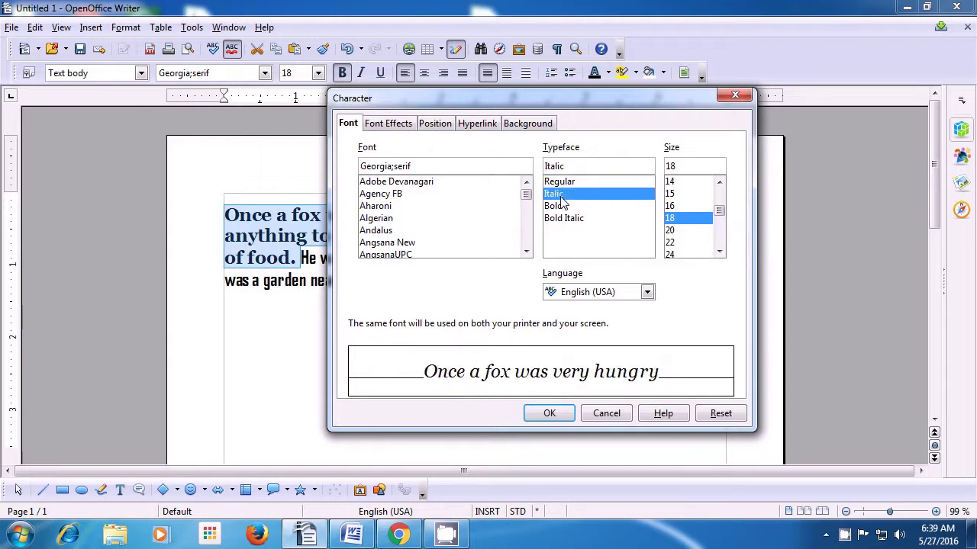
click(561, 206)
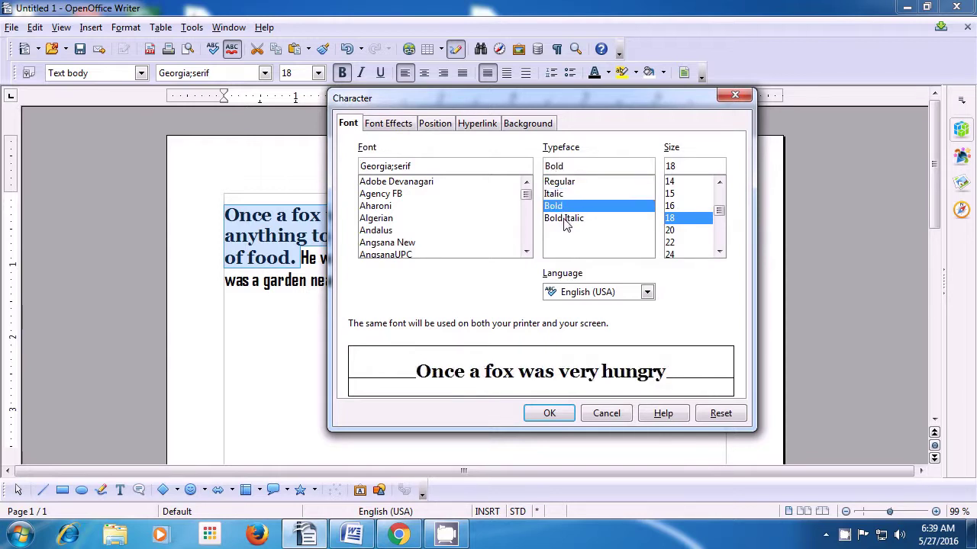
click(564, 219)
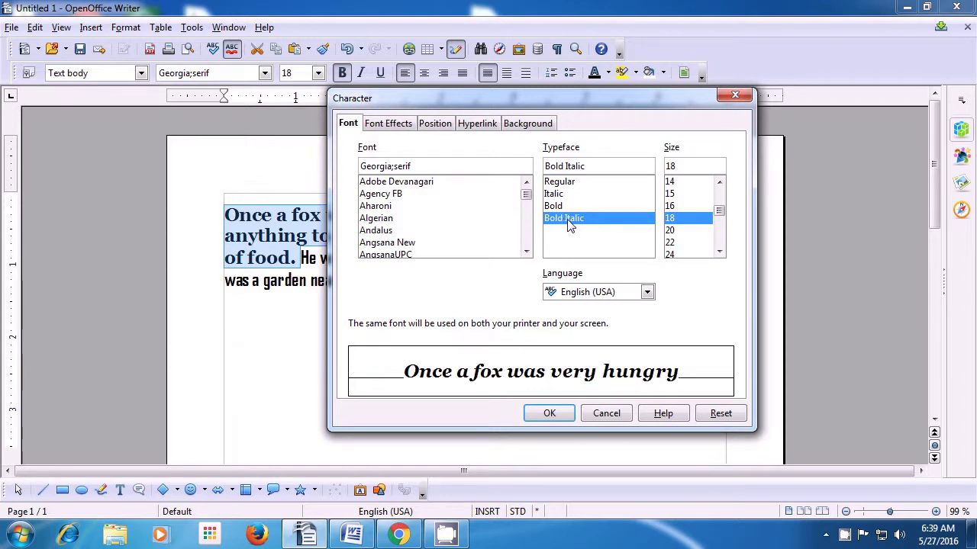
click(549, 414)
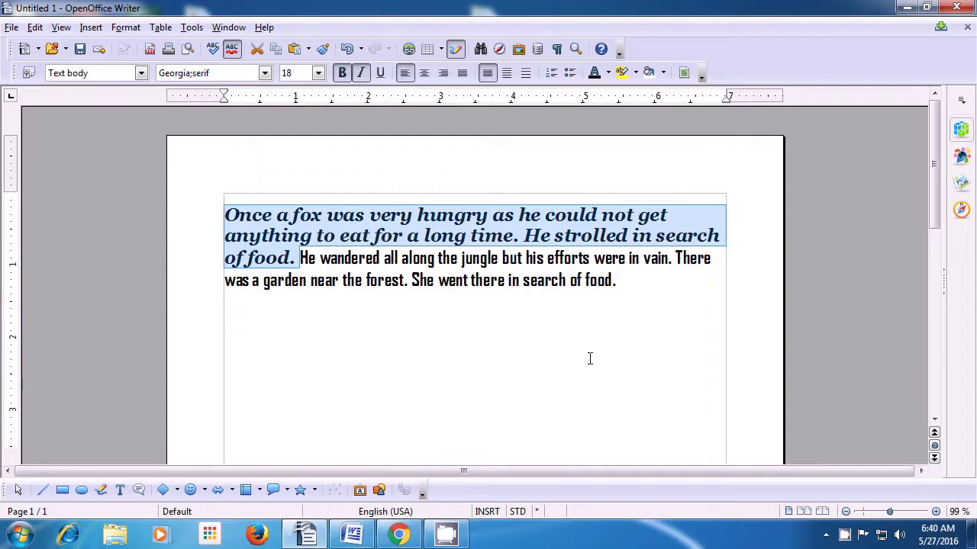
click(622, 301)
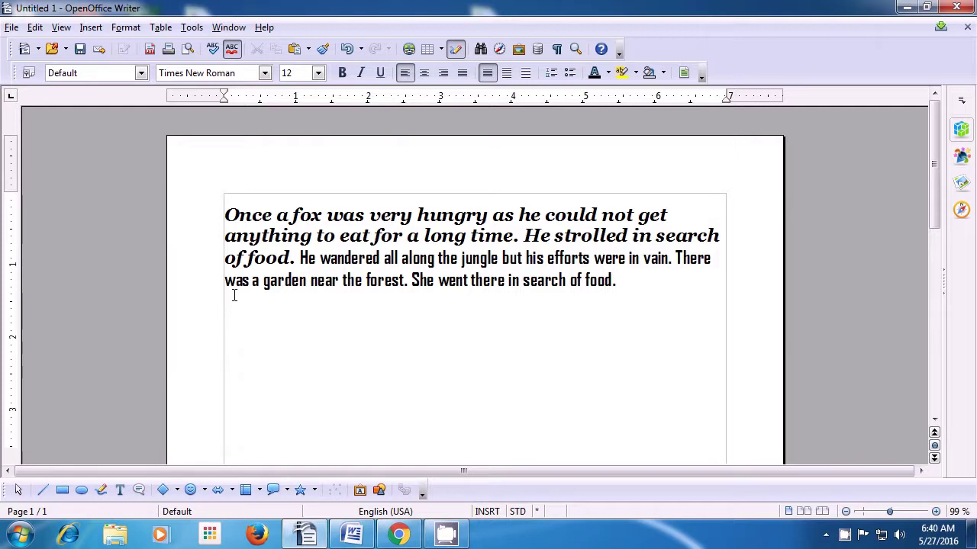
Step: Set the entire fox paragraph to 24-point size, after trying 9 and 32 points
drag(227, 217, 623, 279)
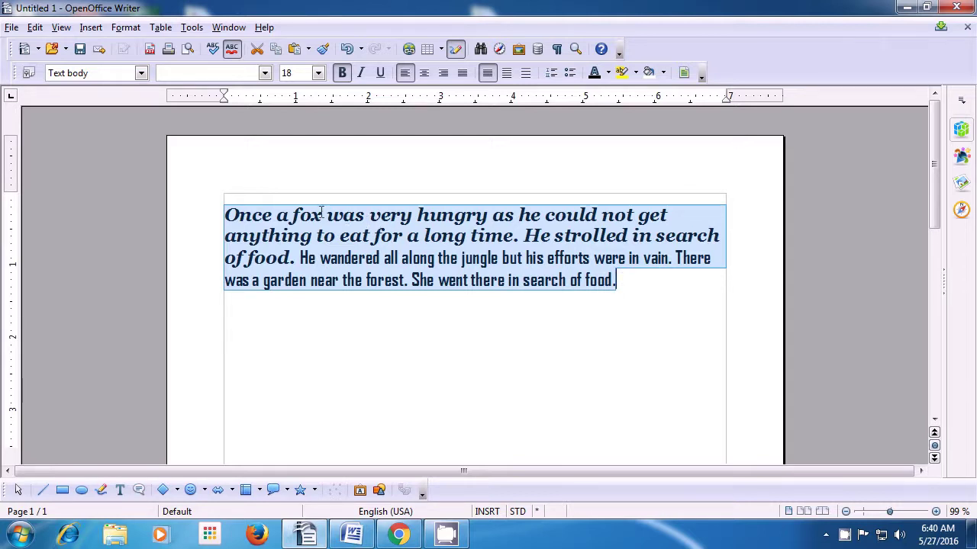
click(126, 28)
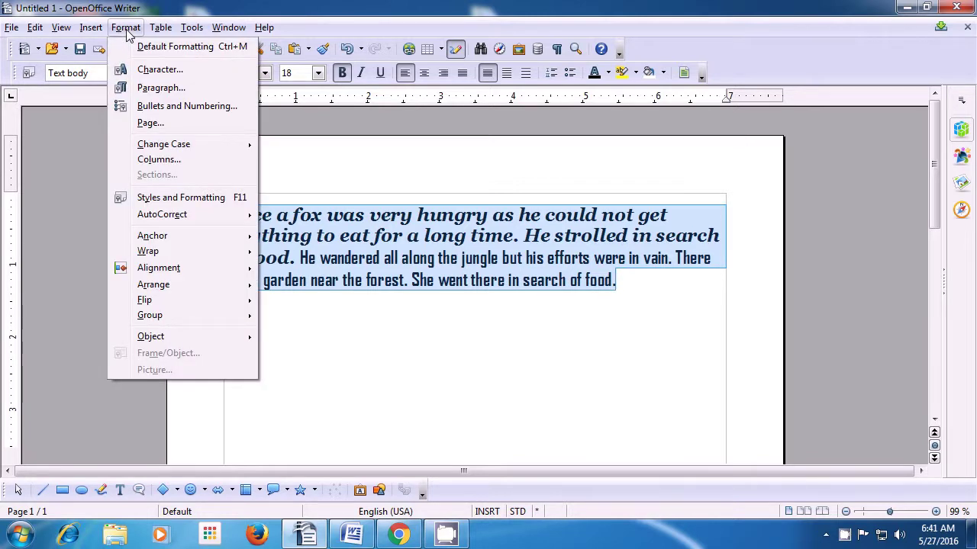
click(159, 69)
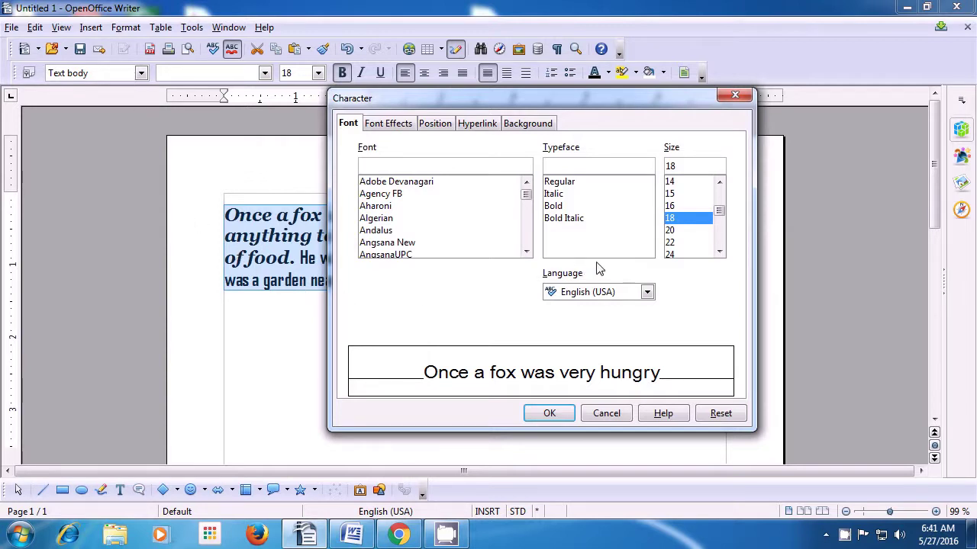
drag(723, 215, 722, 202)
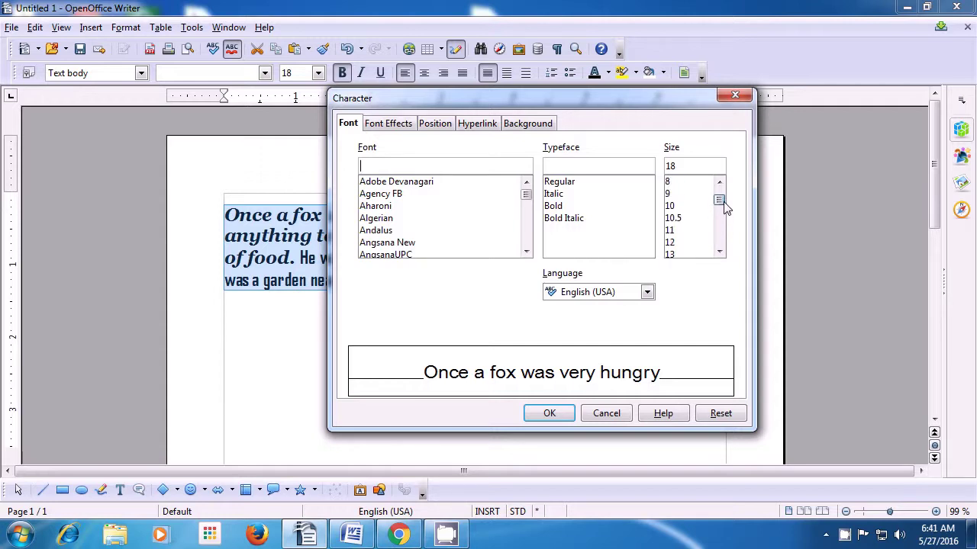
click(670, 196)
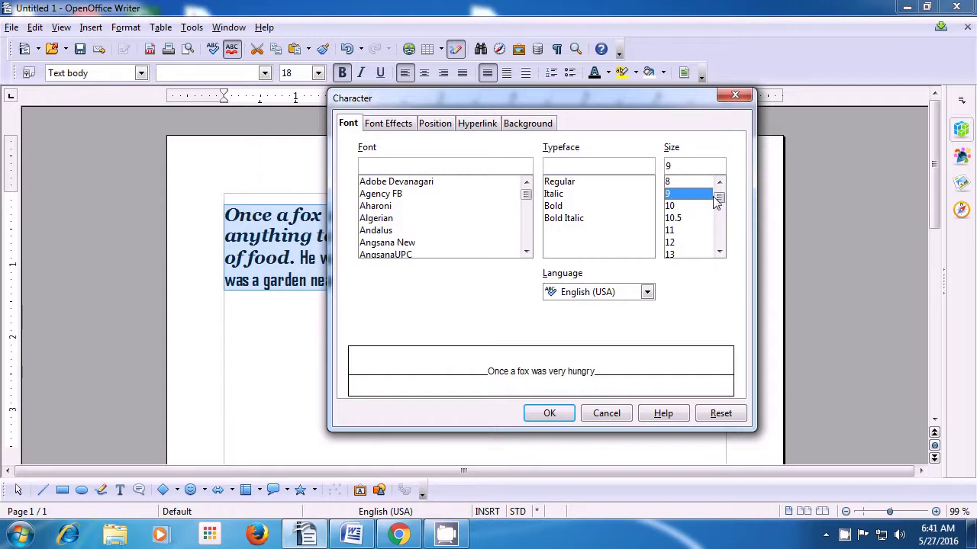
drag(720, 200, 720, 221)
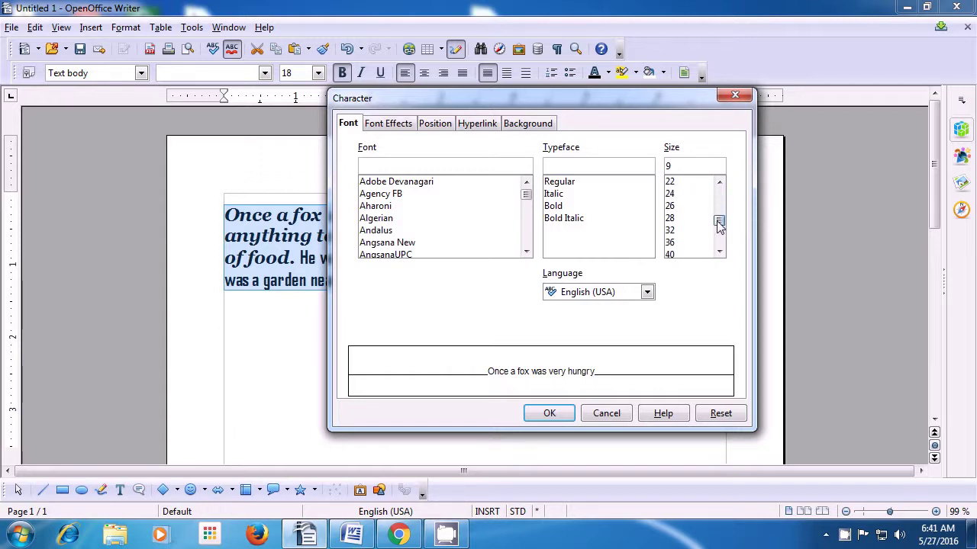
click(674, 232)
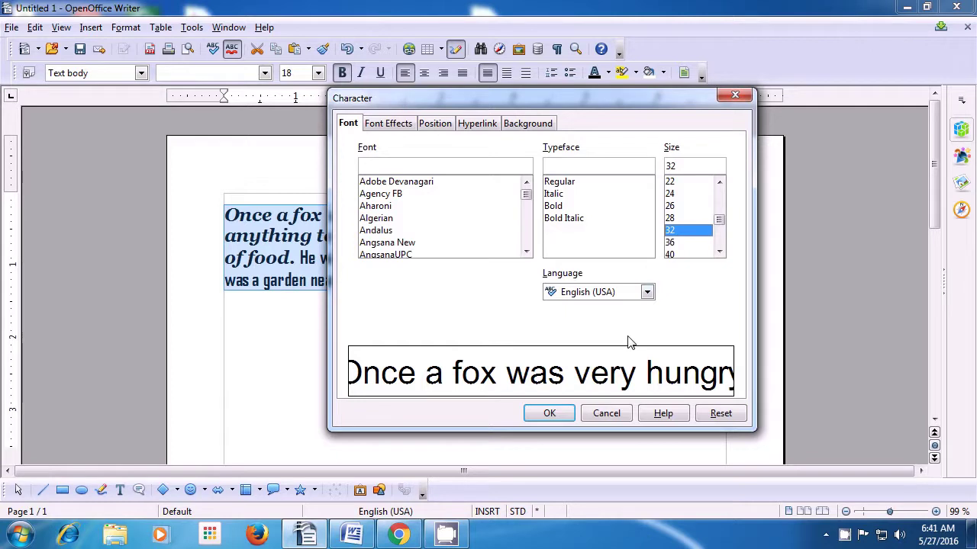
click(548, 413)
click(677, 194)
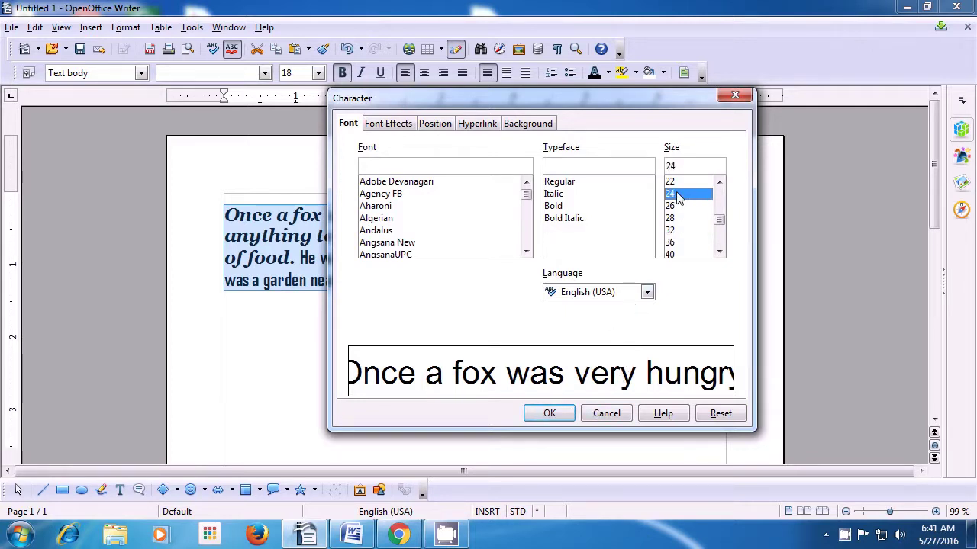
click(549, 412)
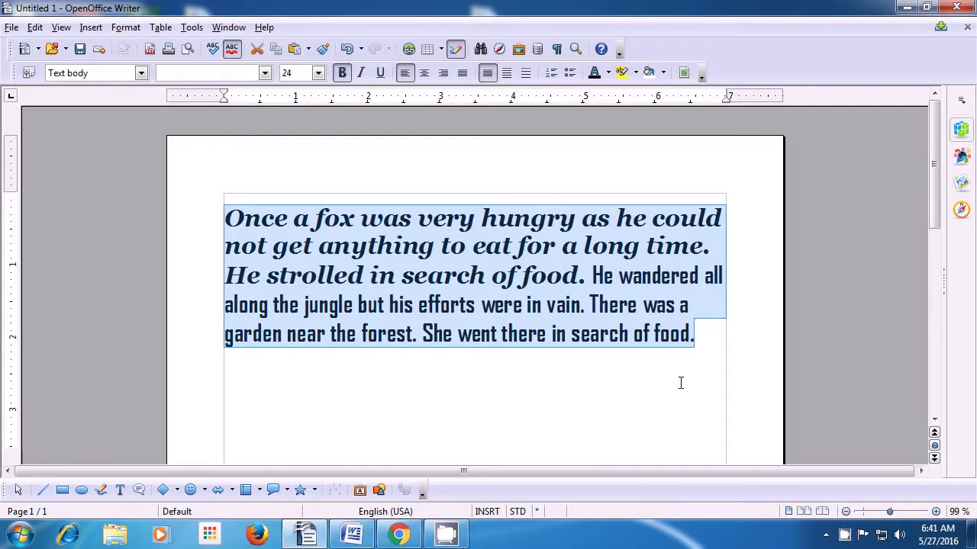
click(681, 383)
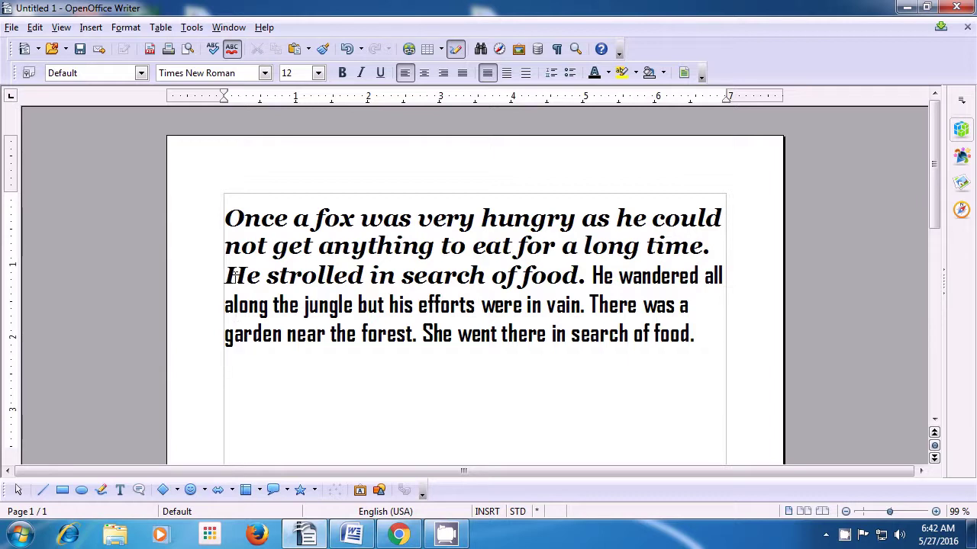
Step: Select the fox paragraph from 'Once' through its last word
click(223, 218)
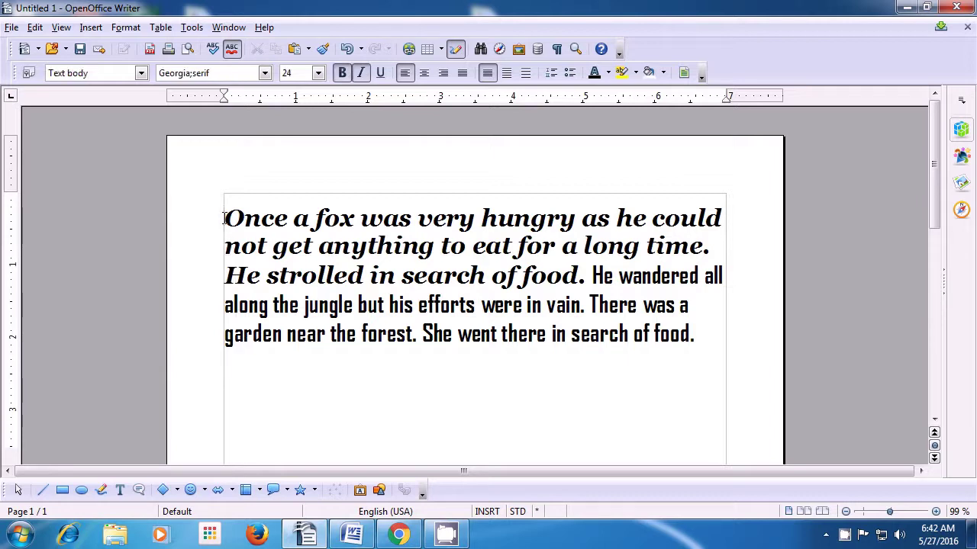
drag(224, 218, 695, 334)
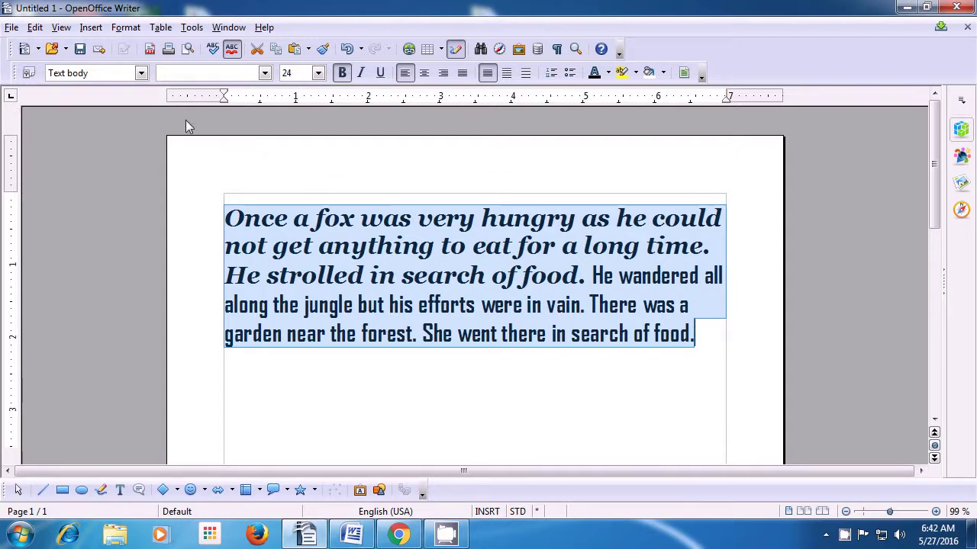
Step: Set the paragraph's font colour to Red 4, then reselect the whole paragraph
click(126, 29)
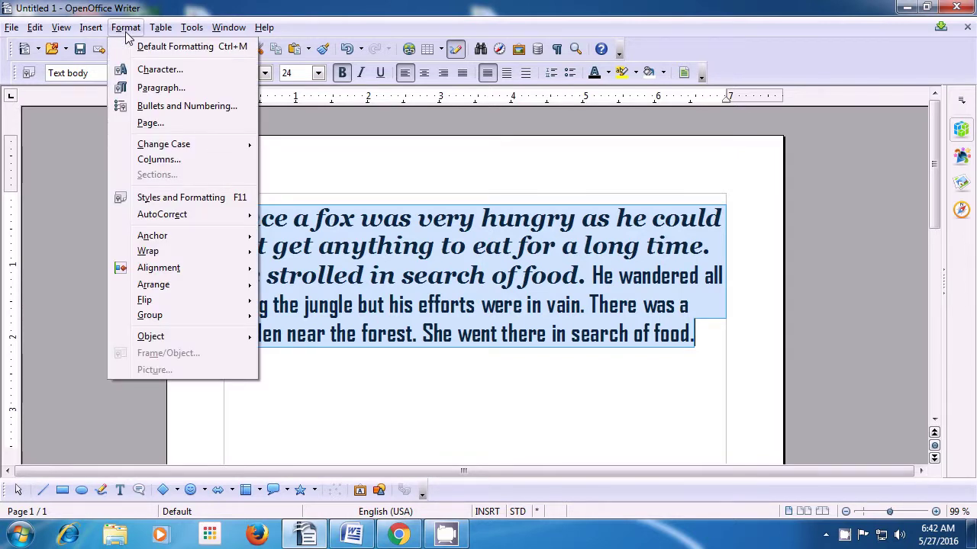
click(128, 71)
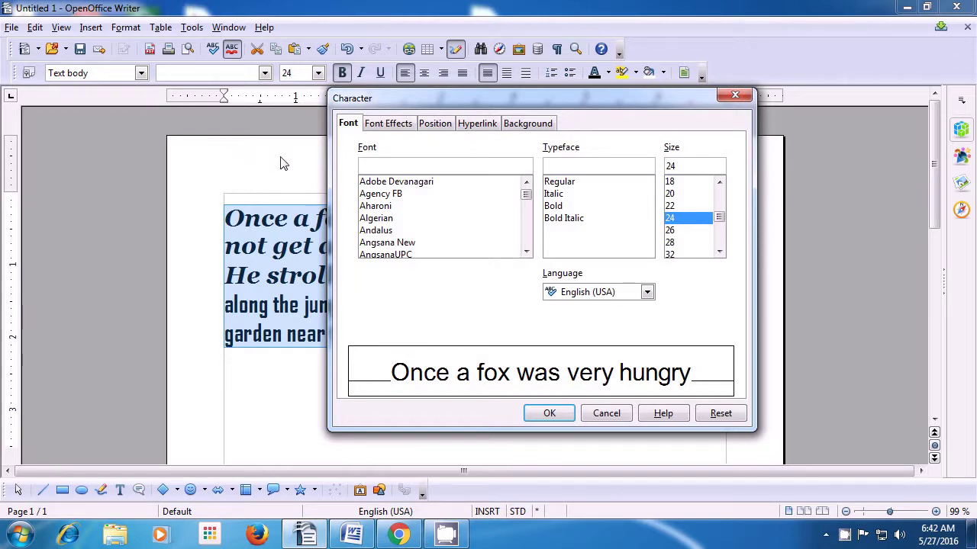
click(385, 125)
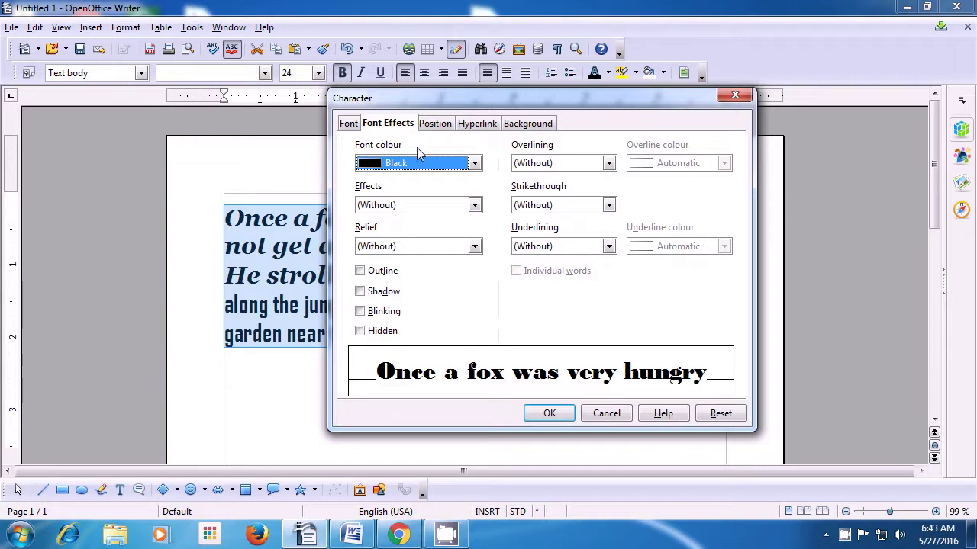
click(474, 164)
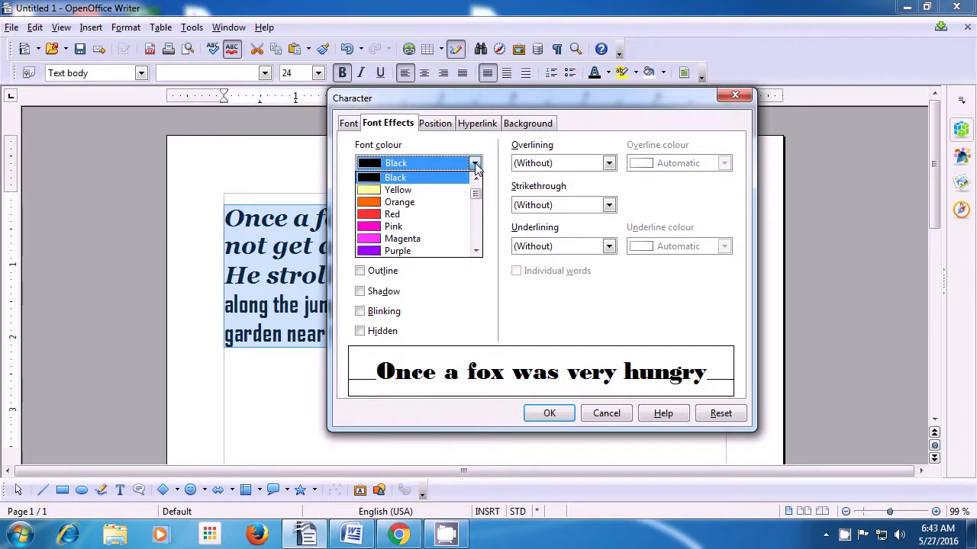
mouse_move(475, 194)
mouse_down()
mouse_move(475, 219)
mouse_move(475, 206)
mouse_up()
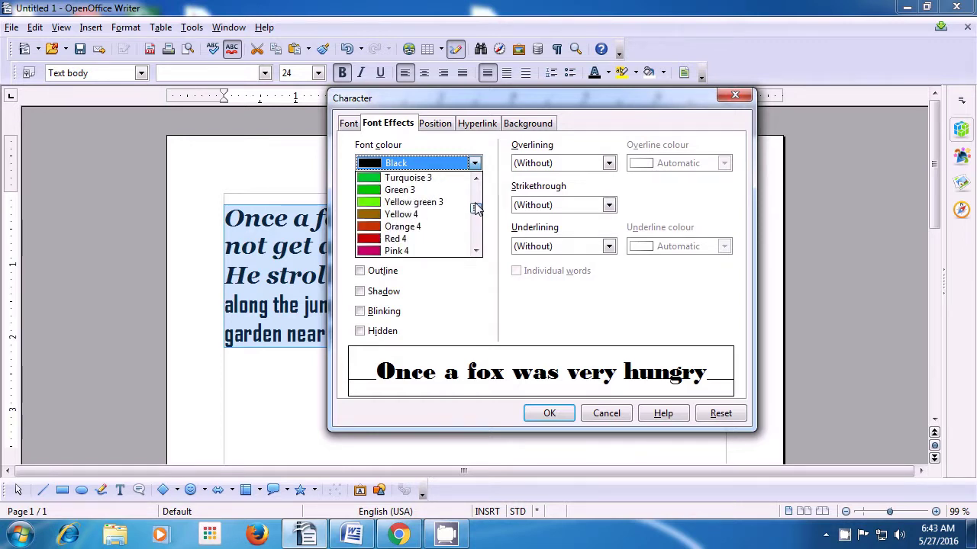
click(411, 239)
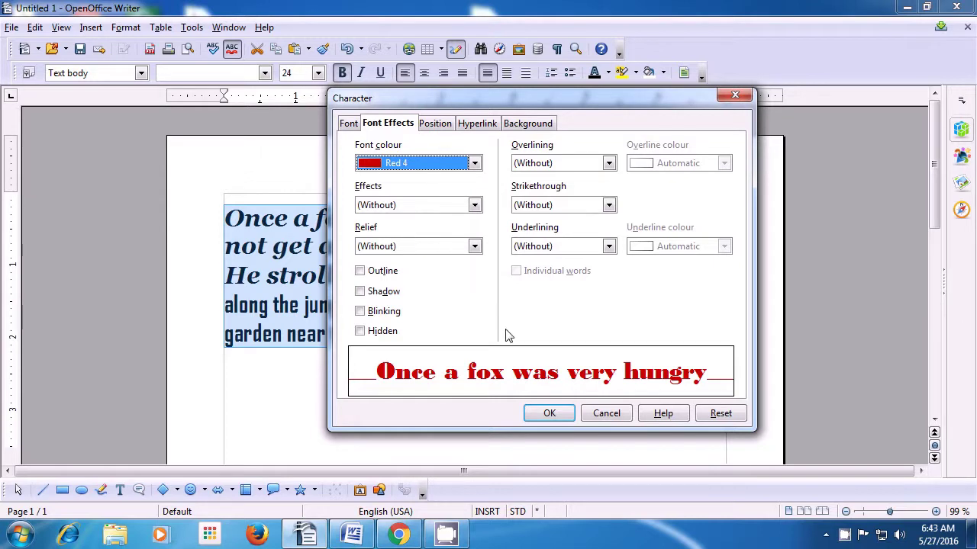
click(549, 412)
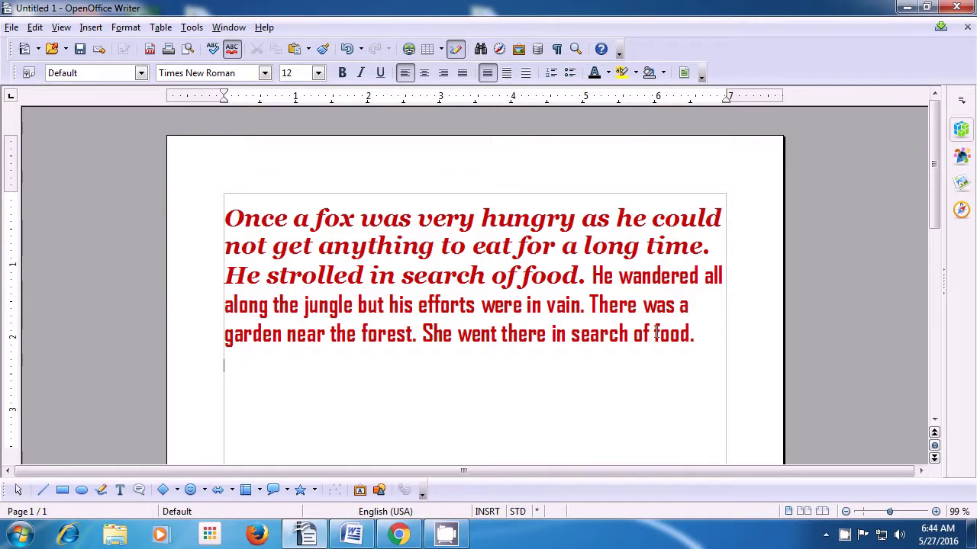
click(696, 334)
drag(696, 334, 221, 224)
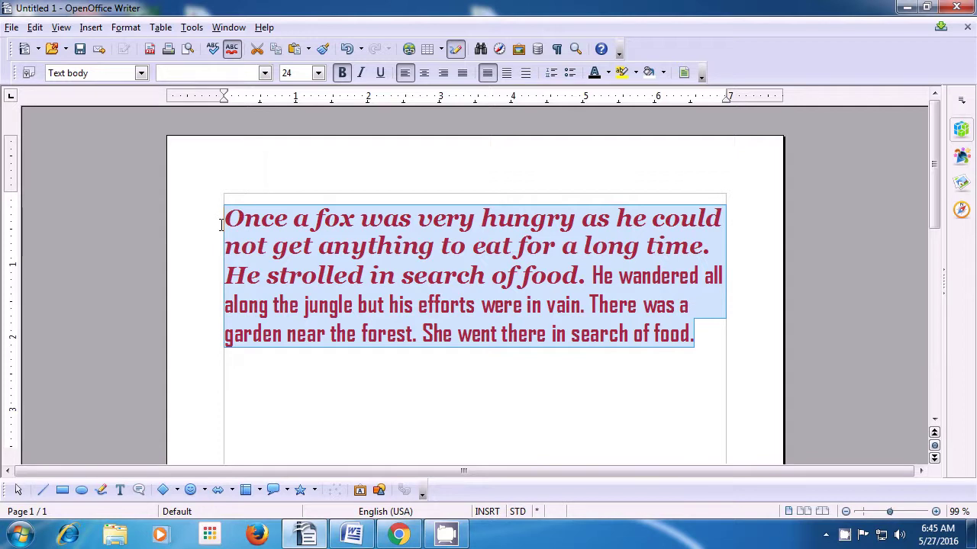
Step: Reopen the Character dialog on Font Effects for the selected red paragraph
click(126, 29)
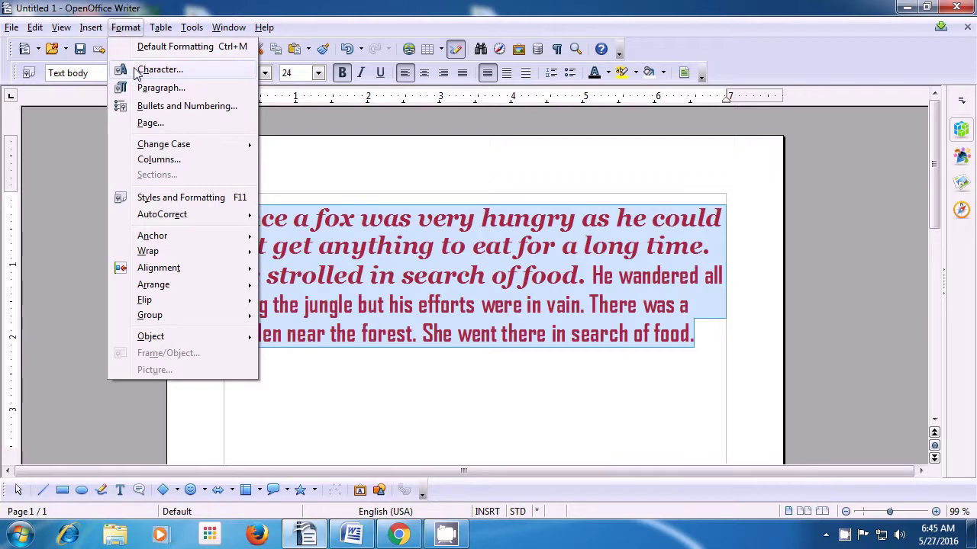
click(159, 69)
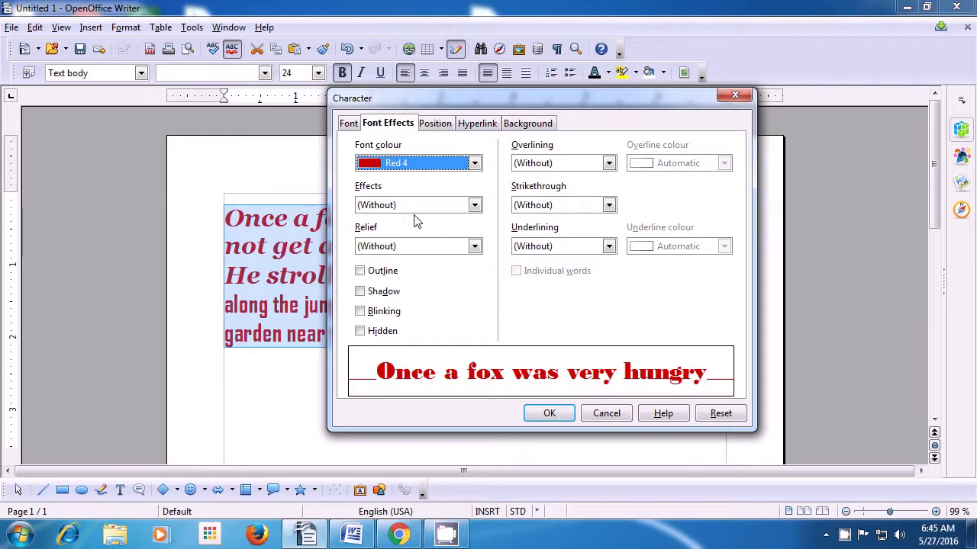
Step: Preview Capitals, Lower-case, Title and Small capitals effects, then apply Capitals to the paragraph
click(474, 205)
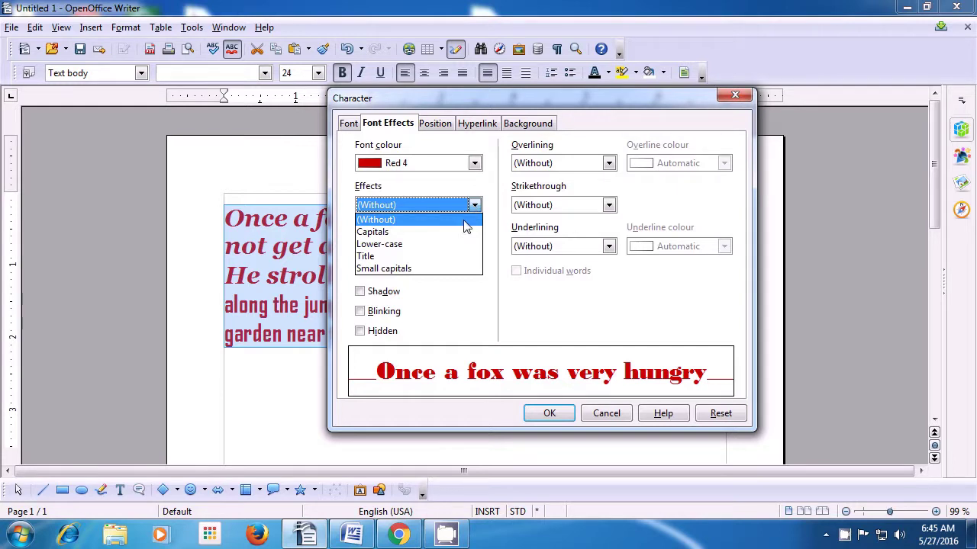
click(461, 232)
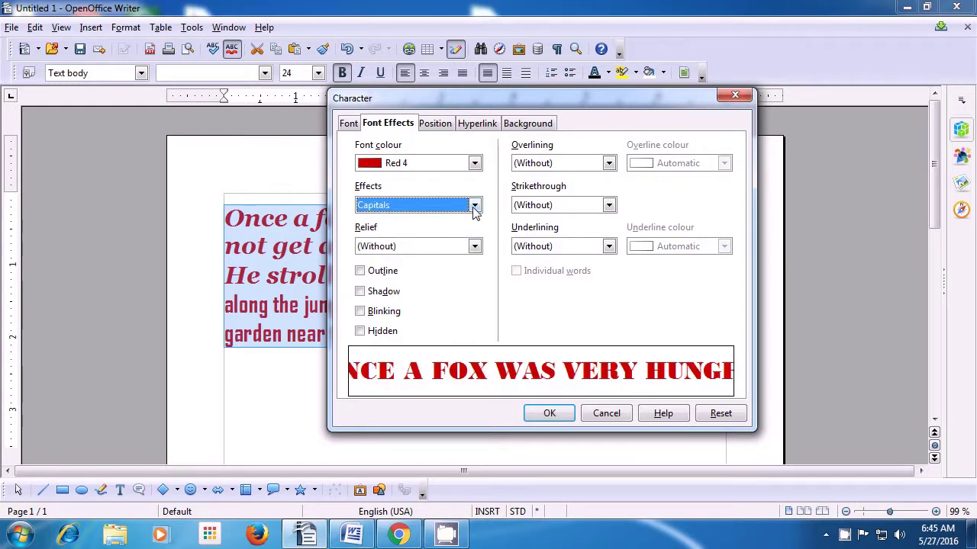
click(474, 206)
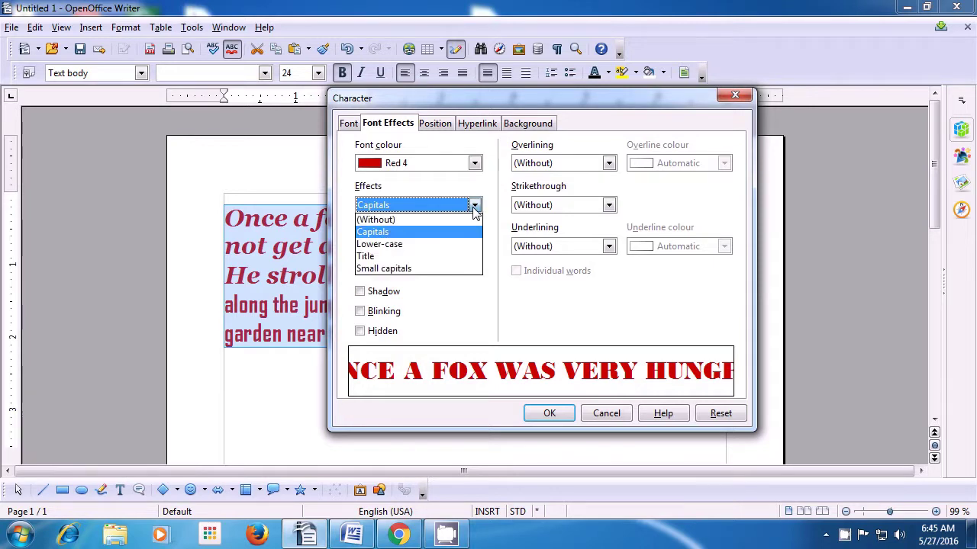
click(450, 244)
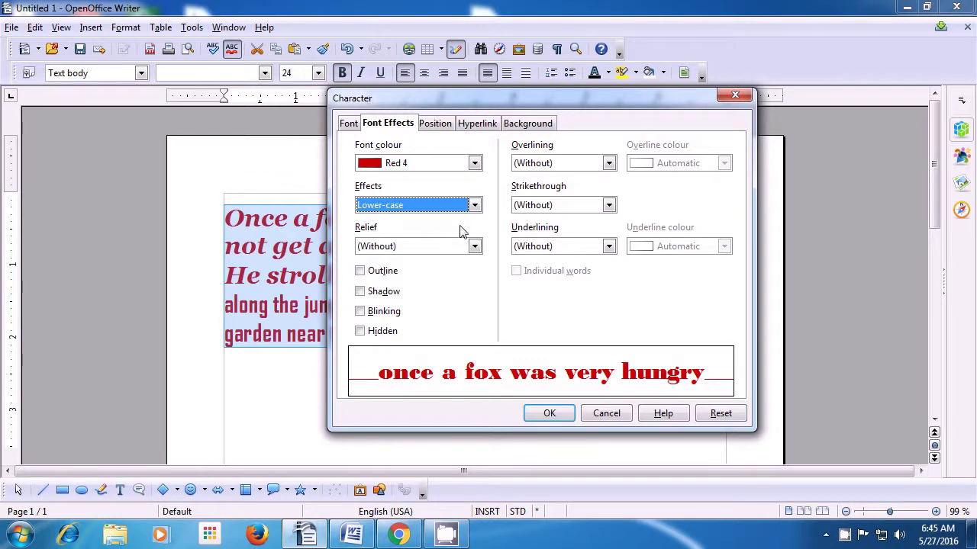
click(475, 206)
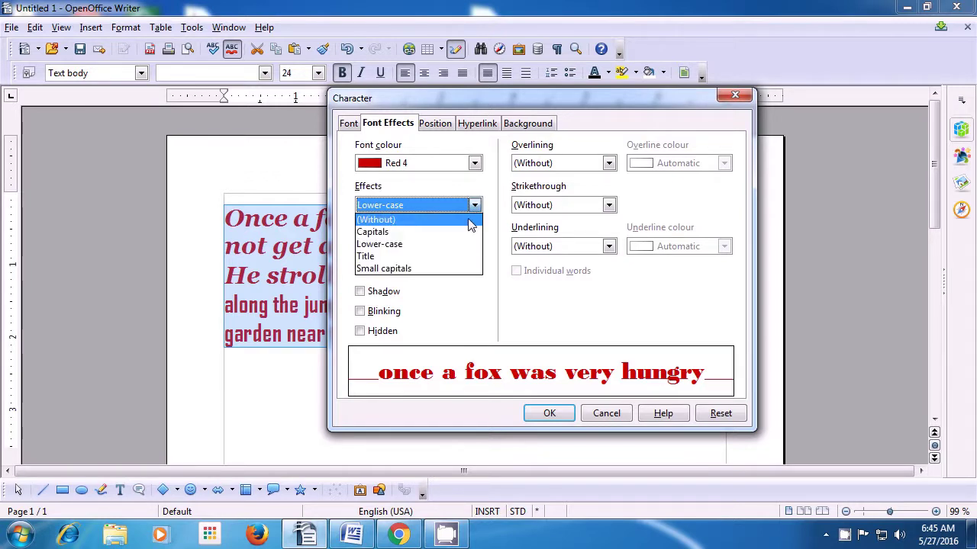
click(452, 257)
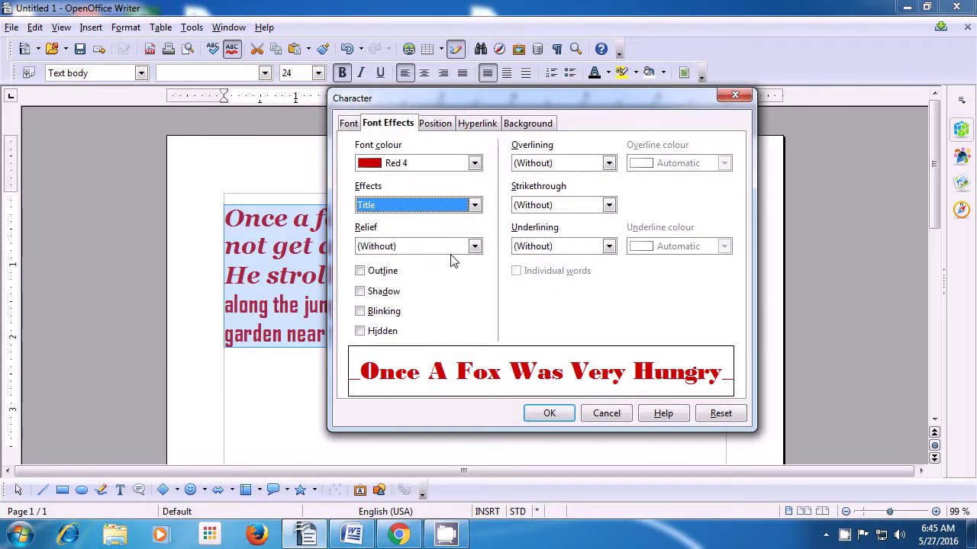
click(475, 209)
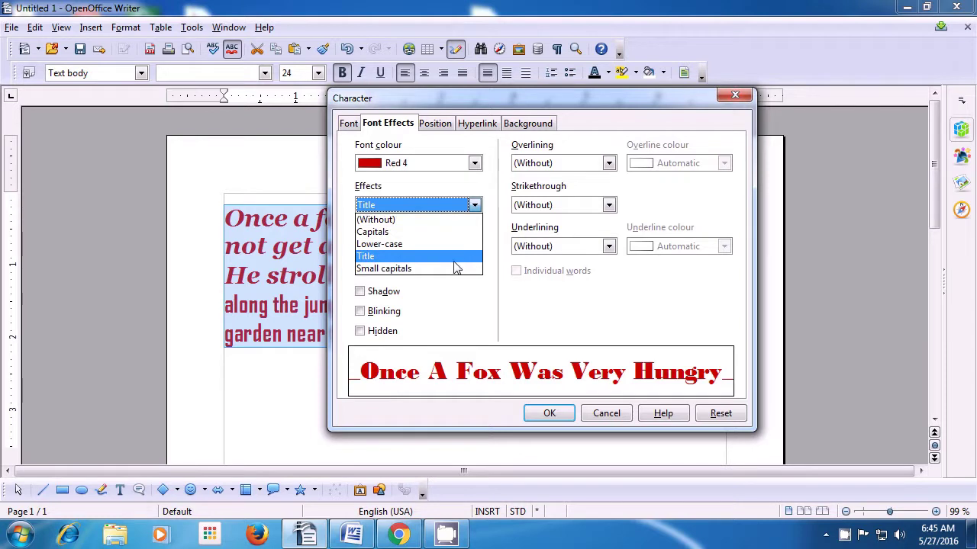
click(455, 269)
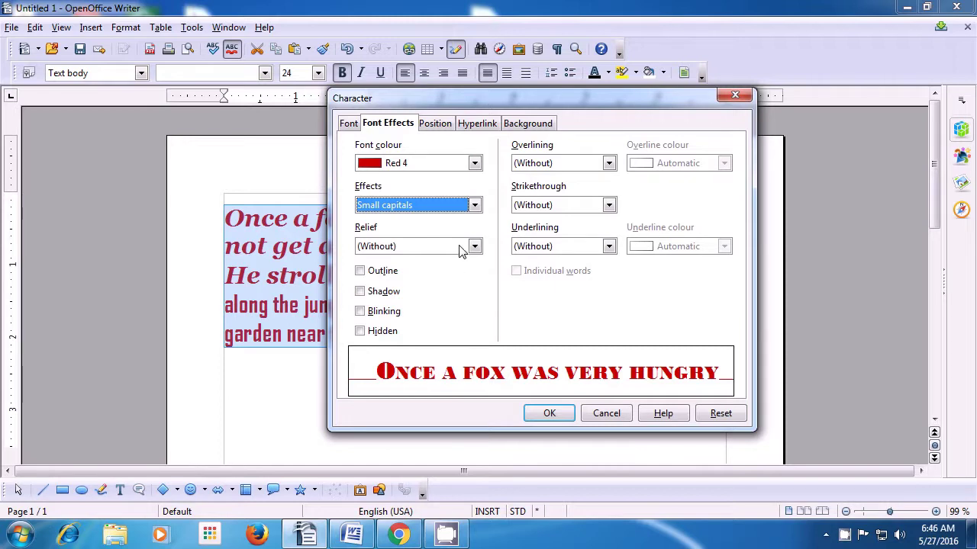
click(475, 206)
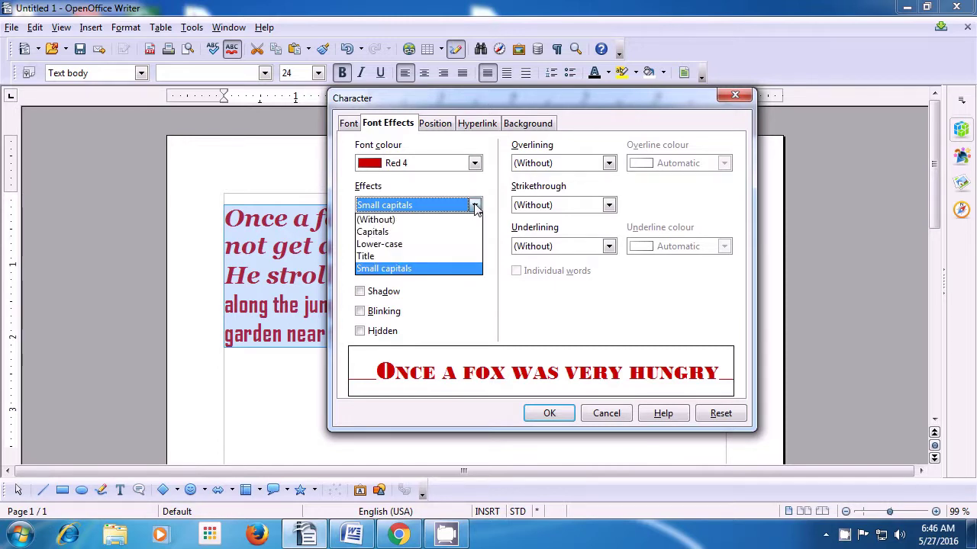
click(455, 232)
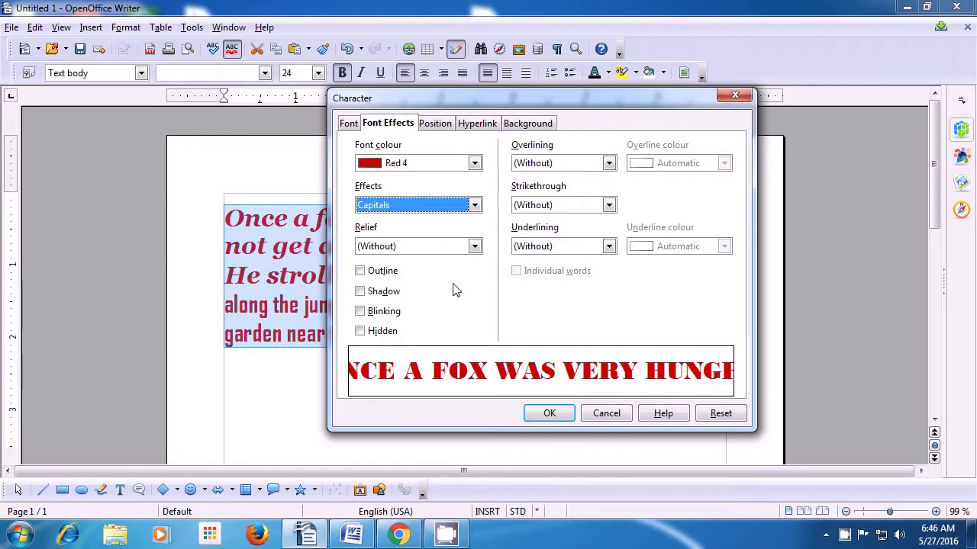
click(540, 414)
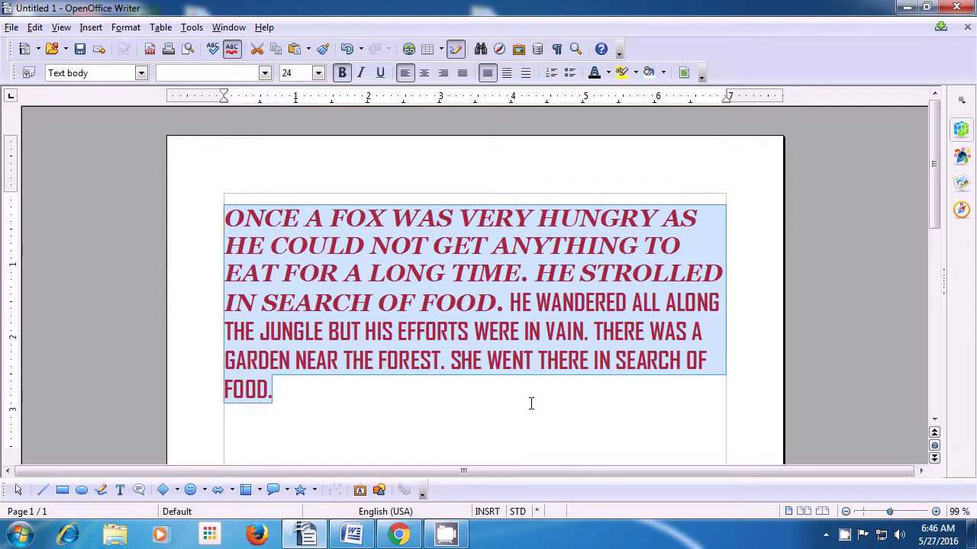
click(312, 393)
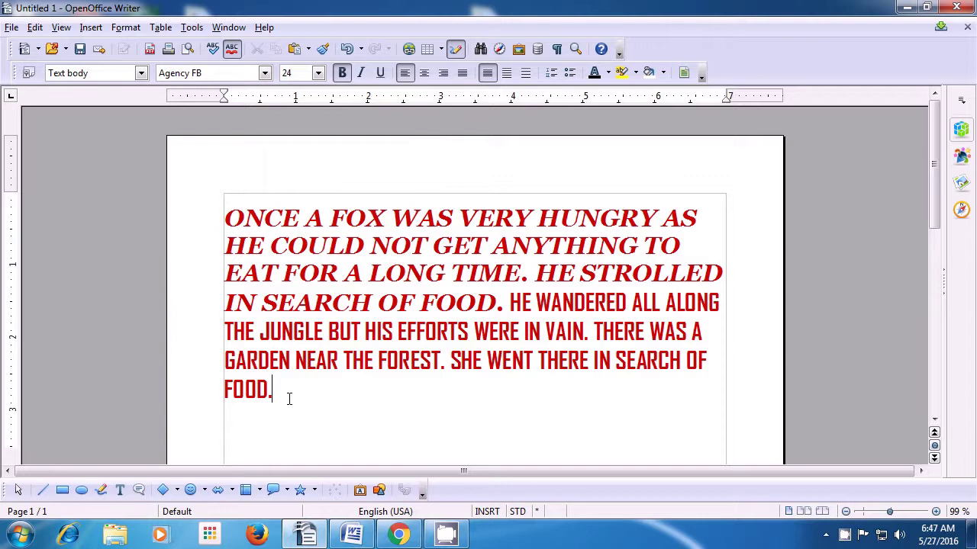
drag(273, 391, 228, 219)
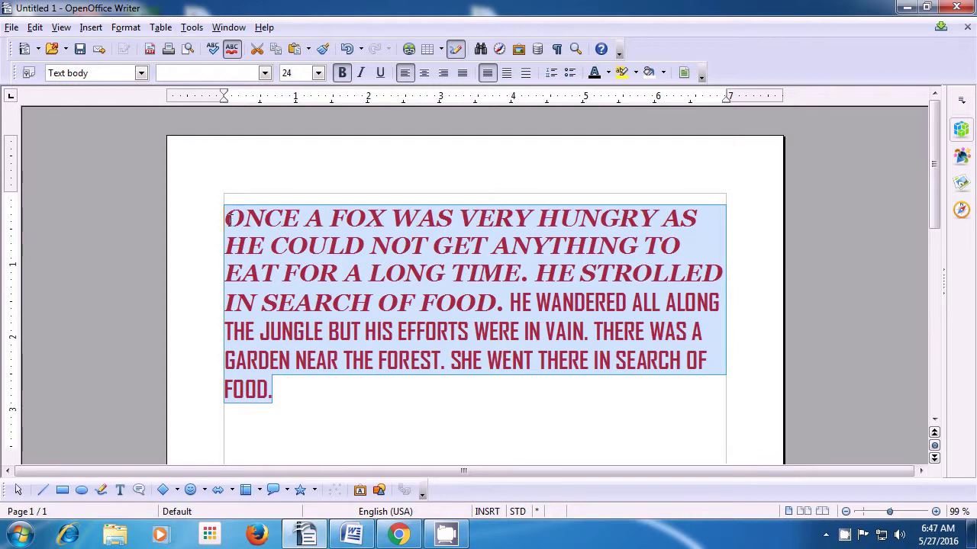
Step: Turn on the Outline font effect for the selected paragraph and deselect to view it
click(127, 29)
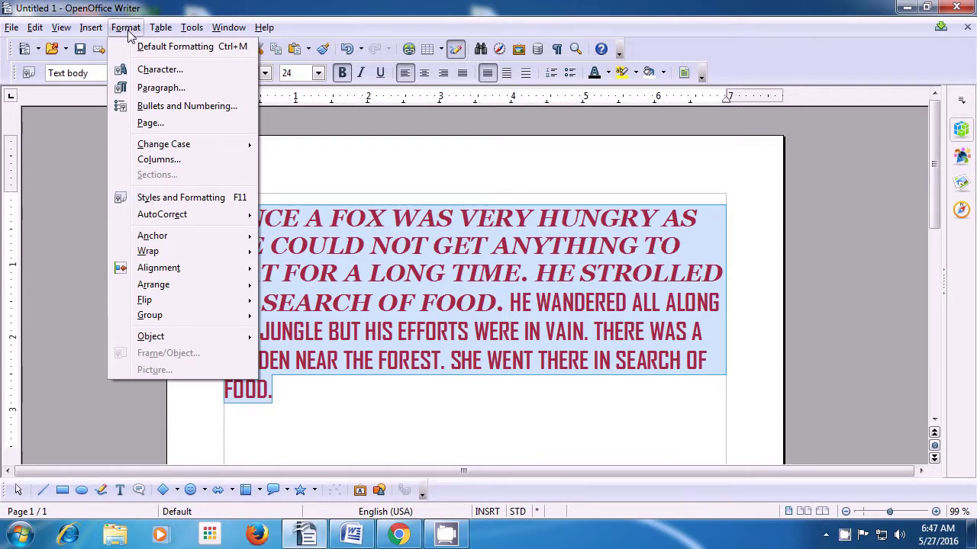
click(131, 70)
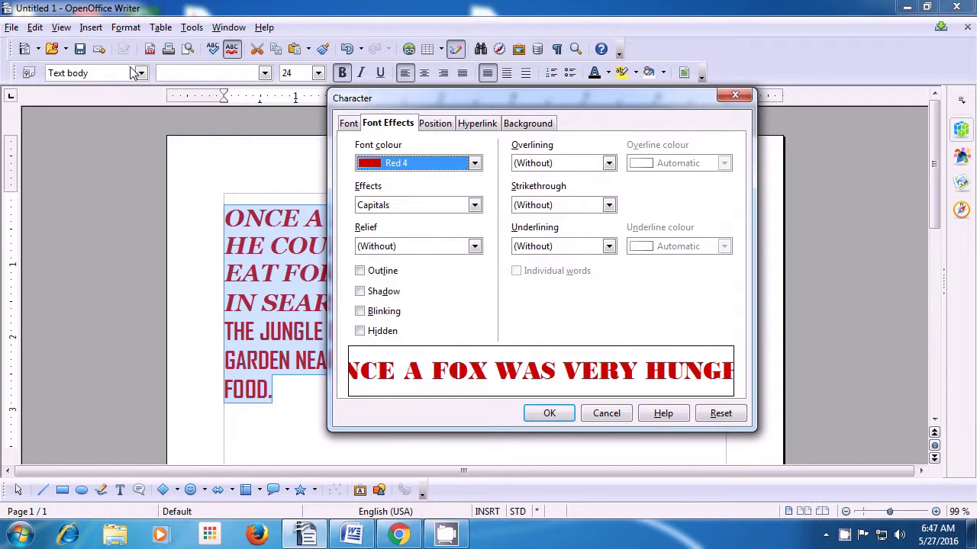
click(361, 275)
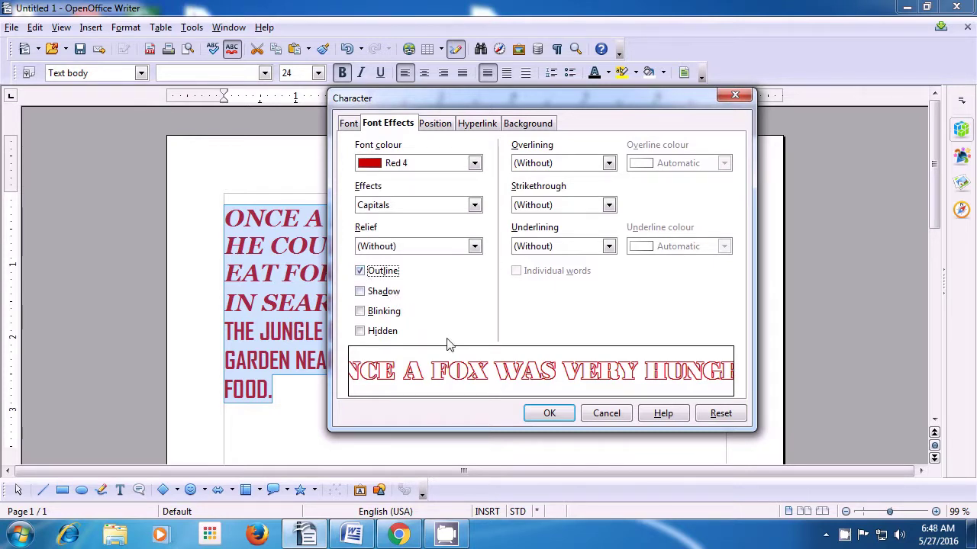
click(548, 415)
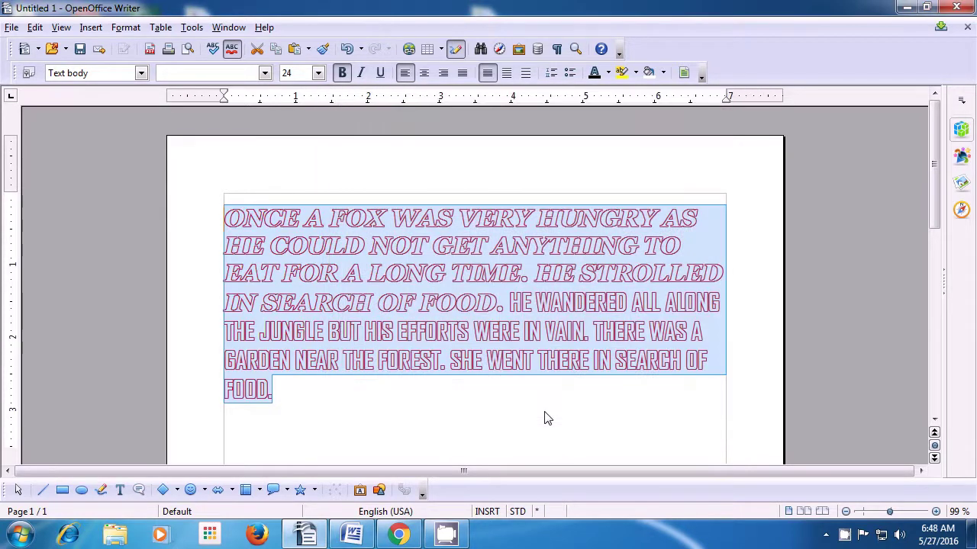
click(548, 418)
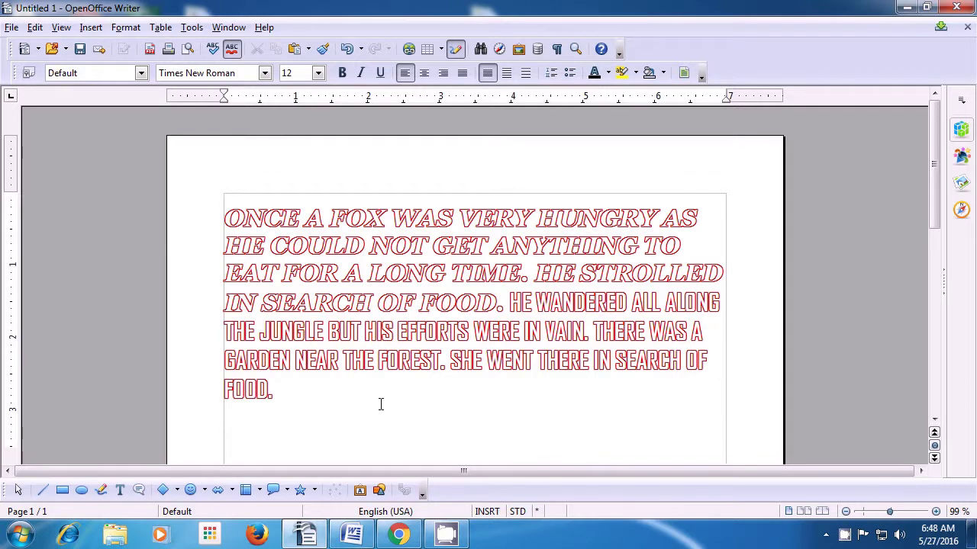
Step: Select the fox paragraph and clear the Outline checkbox in the Character dialog
drag(272, 389, 219, 221)
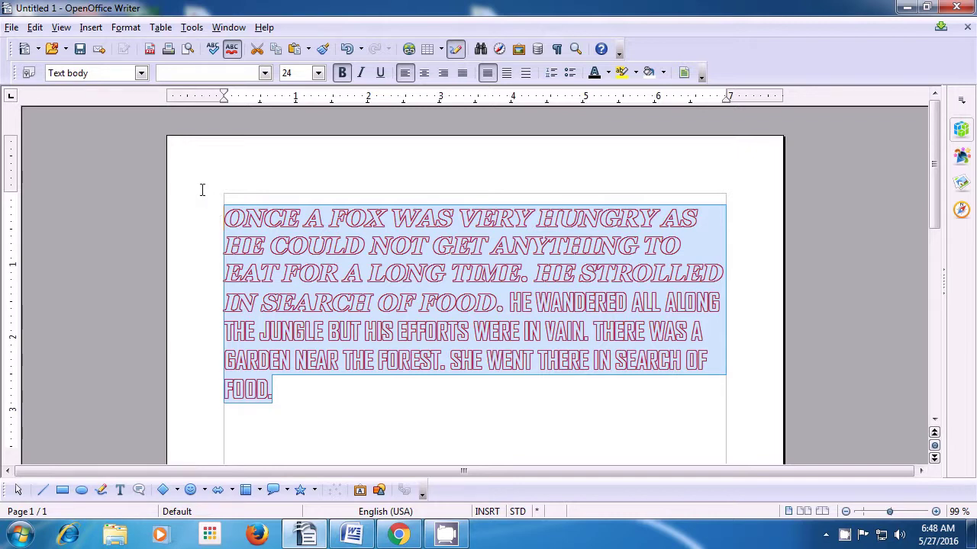
click(133, 29)
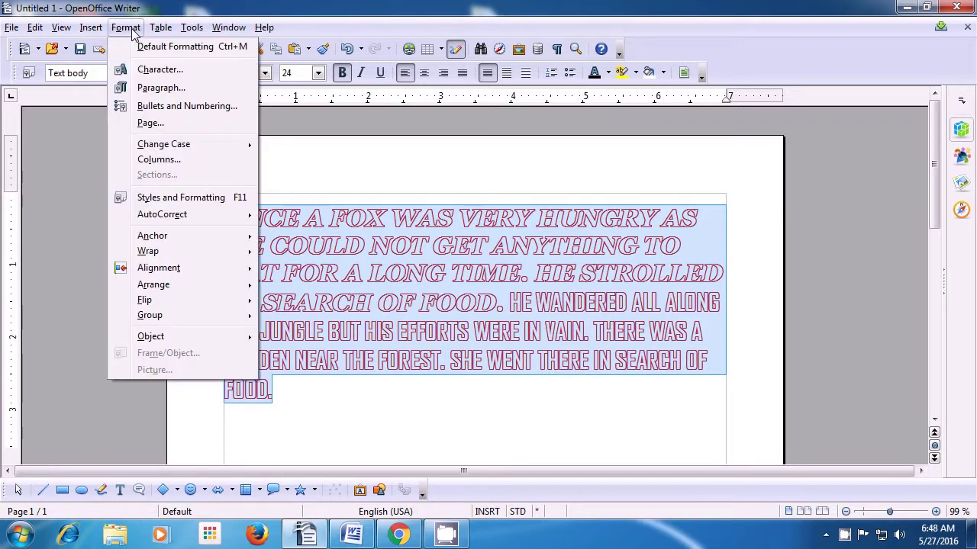
click(138, 70)
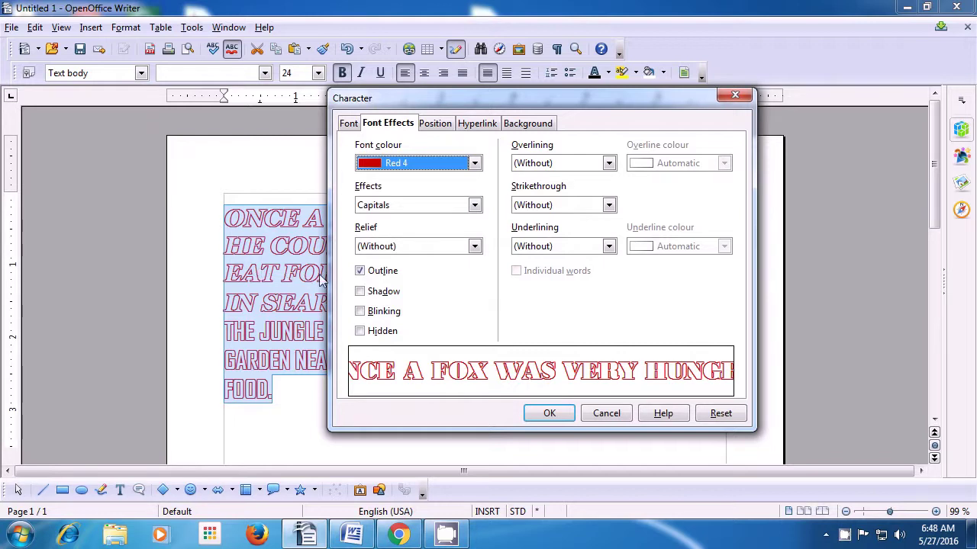
click(360, 272)
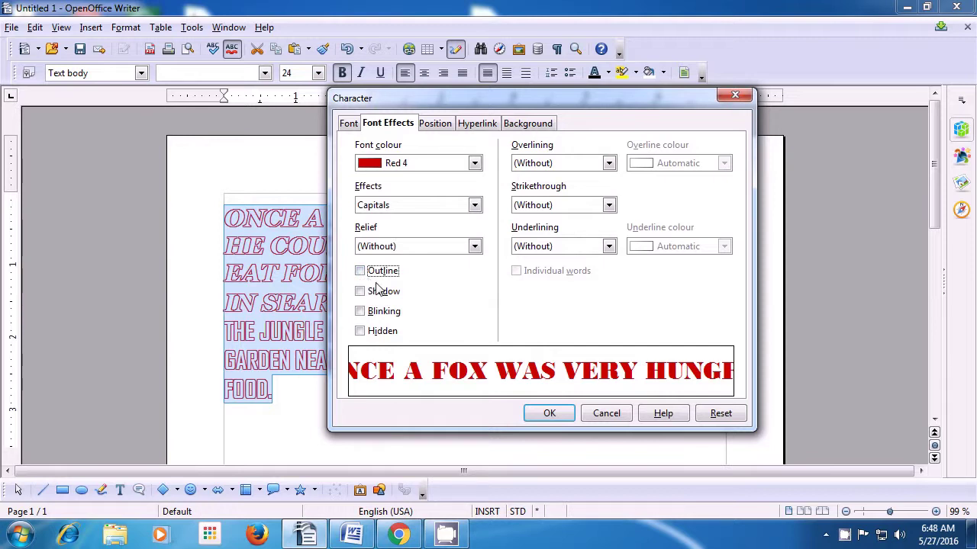
click(546, 414)
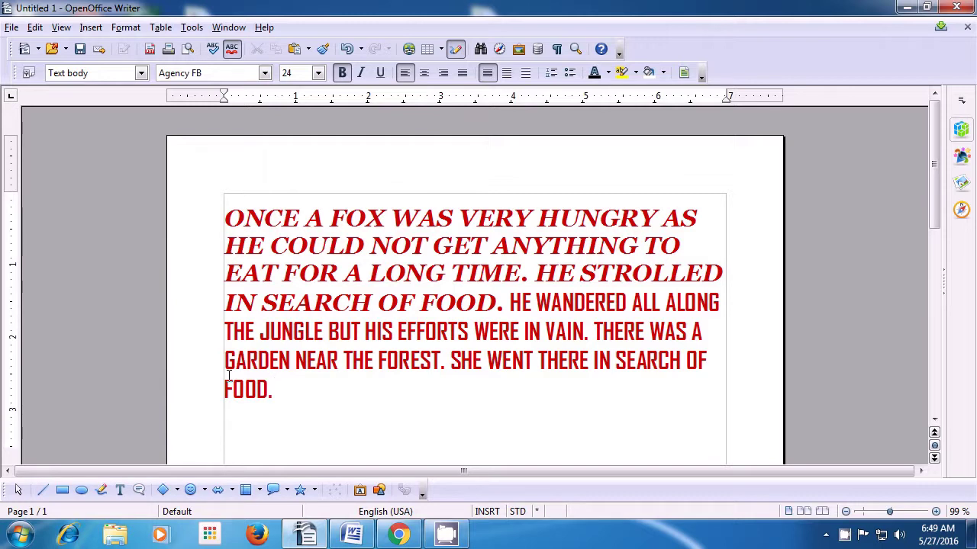
Step: Select the whole fox paragraph by extending backward from after 'FOOD.' with the keyboard
shift+click(228, 374)
key(ctrl+shift+Left)
key(ctrl+shift+Left)
key(ctrl+shift+Left)
key(ctrl+shift+Left)
key(ctrl+shift+Left)
key(ctrl+shift+Left)
key(ctrl+shift+Left)
key(ctrl+shift+Left)
key(ctrl+shift+Left)
key(ctrl+shift+Left)
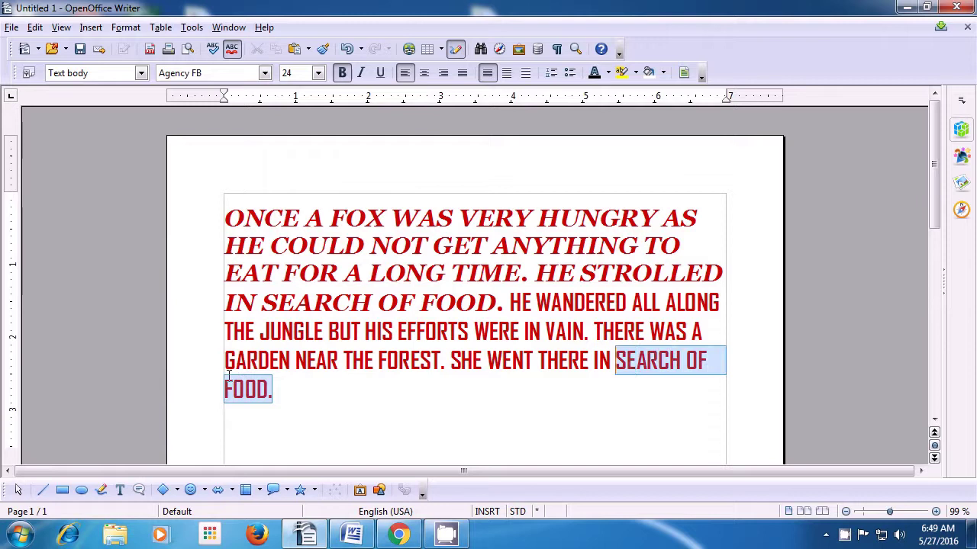
key(shift+Left)
key(shift+Left)
key(shift+Left)
key(shift+Left)
key(shift+Left)
key(shift+Left)
key(shift+Left)
key(shift+Left)
key(shift+Left)
key(shift+Left)
key(shift+Left)
key(shift+Left)
key(shift+Left)
key(shift+Left)
key(shift+Left)
key(shift+Left)
key(shift+Left)
key(shift+Left)
key(shift+Left)
key(shift+Left)
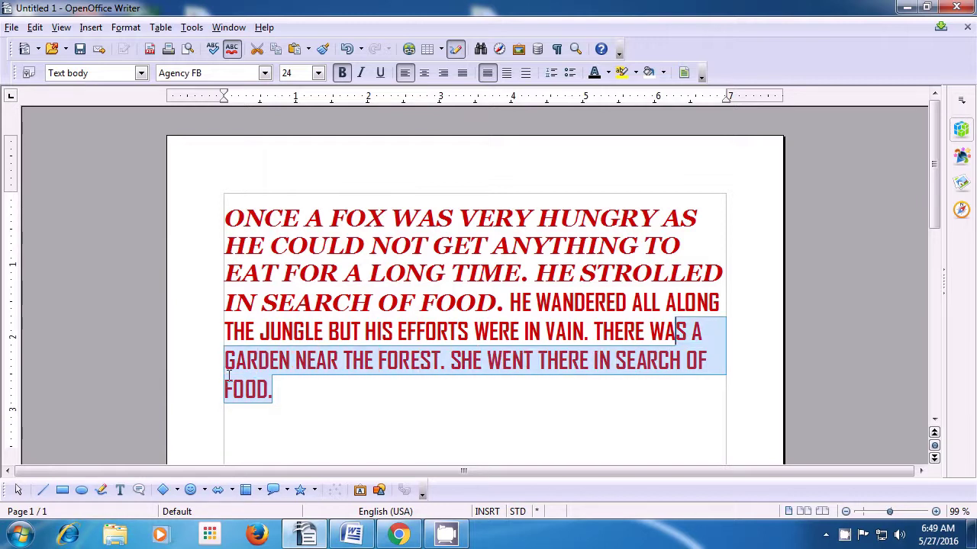
key(shift+Left)
key(shift+Left)
key(shift+Left)
key(shift+Left)
key(shift+Left)
key(shift+Left)
key(shift+Left)
key(shift+Left)
key(shift+Left)
key(shift+Left)
key(shift+Left)
key(shift+Left)
key(shift+Left)
key(shift+Left)
key(shift+Left)
key(shift+Left)
key(shift+Left)
key(shift+Left)
key(shift+Left)
key(shift+Left)
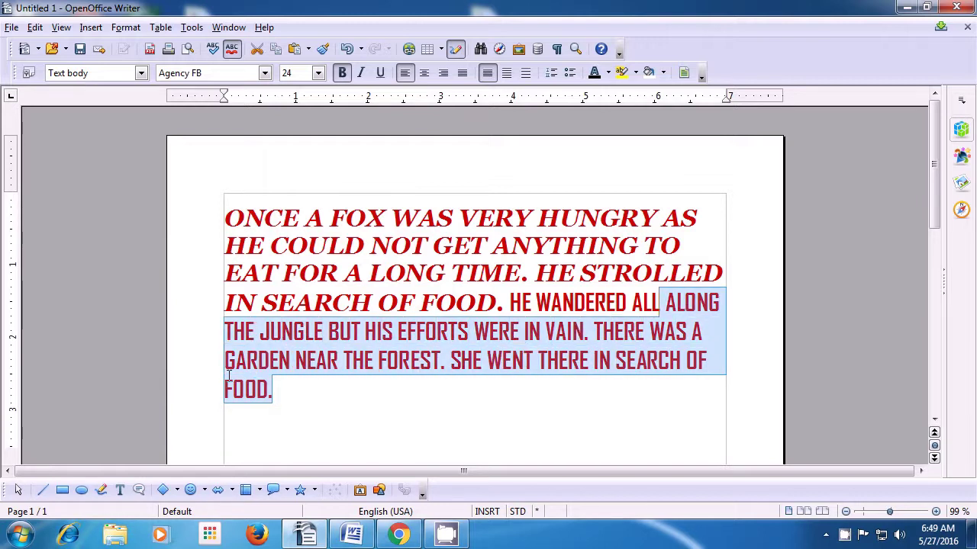
key(shift+Left)
key(shift+Left)
key(shift+Left)
key(shift+Left)
key(shift+Left)
key(shift+Left)
key(shift+Left)
key(shift+Left)
key(shift+Left)
key(shift+Left)
key(shift+Left)
key(shift+Left)
key(shift+Left)
key(shift+Left)
key(shift+Left)
key(shift+Left)
key(shift+Left)
key(shift+Left)
key(shift+Left)
key(shift+Left)
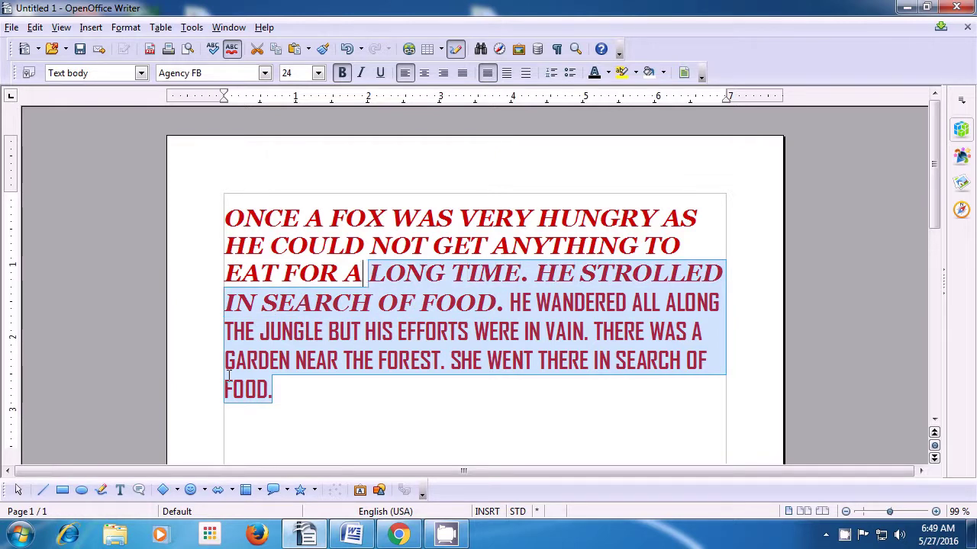
key(shift+Left)
key(shift+Left)
key(shift+Left)
key(shift+Left)
key(shift+Left)
key(shift+Left)
key(shift+Left)
key(shift+Left)
key(shift+Left)
key(shift+Left)
key(shift+Left)
key(shift+Left)
key(shift+Left)
key(shift+Left)
key(shift+Left)
key(shift+Left)
key(shift+Left)
key(shift+Left)
key(shift+Left)
key(shift+Left)
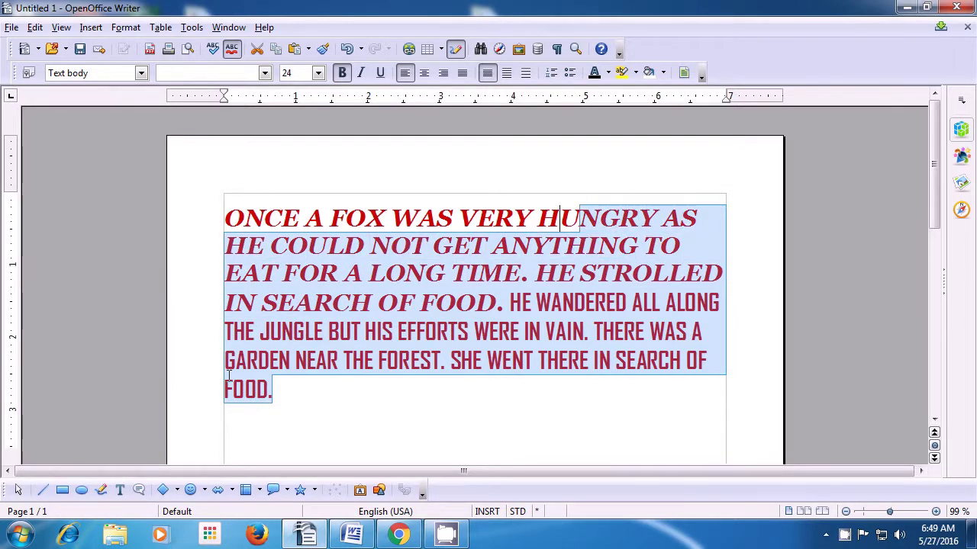
key(shift+Left)
key(shift+Left)
key(shift+Left)
key(shift+Left)
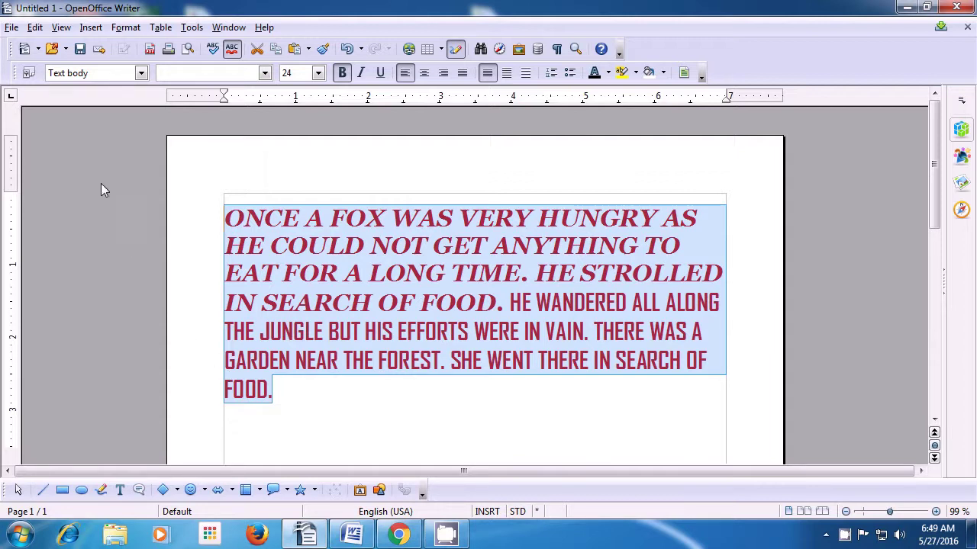
Step: Turn on the Shadow font effect for the selected fox paragraph, then deselect to view it
click(120, 33)
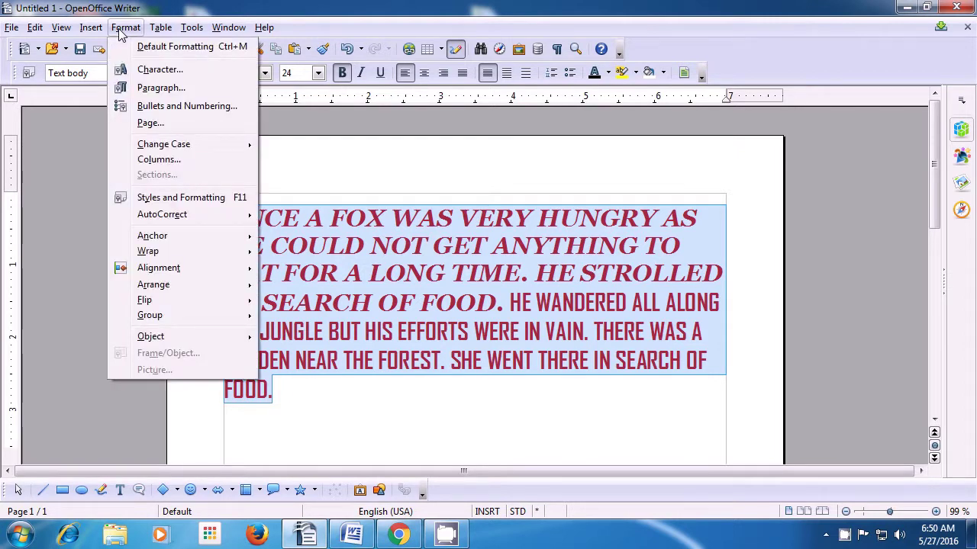
click(135, 72)
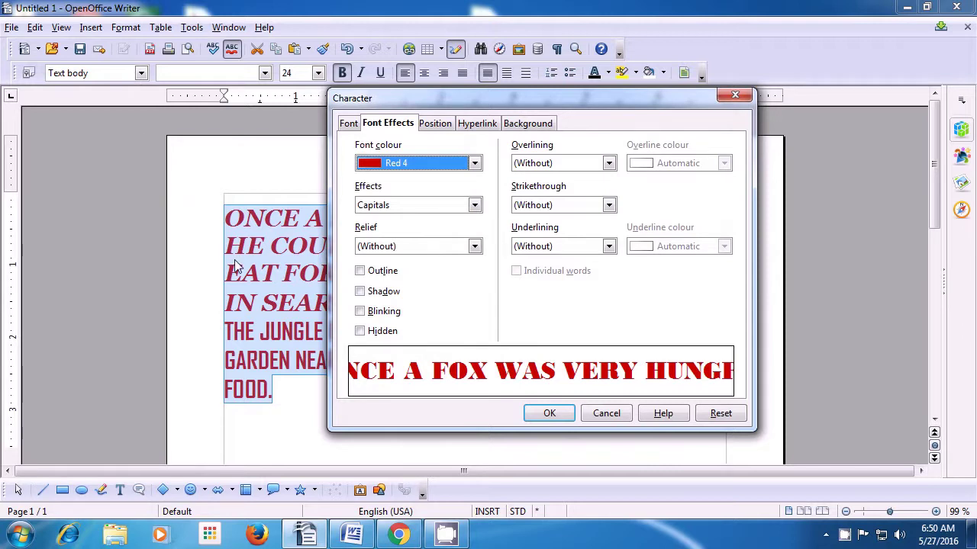
click(360, 292)
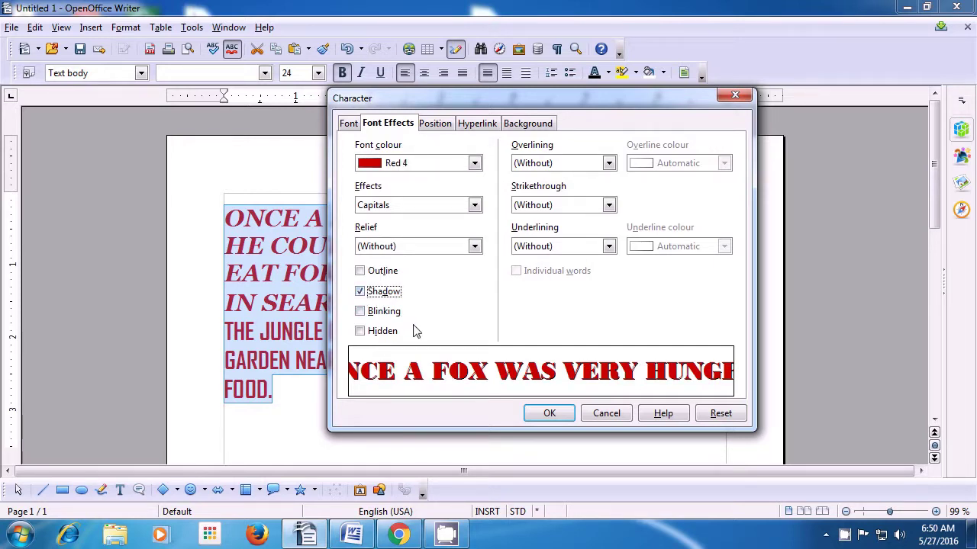
click(546, 413)
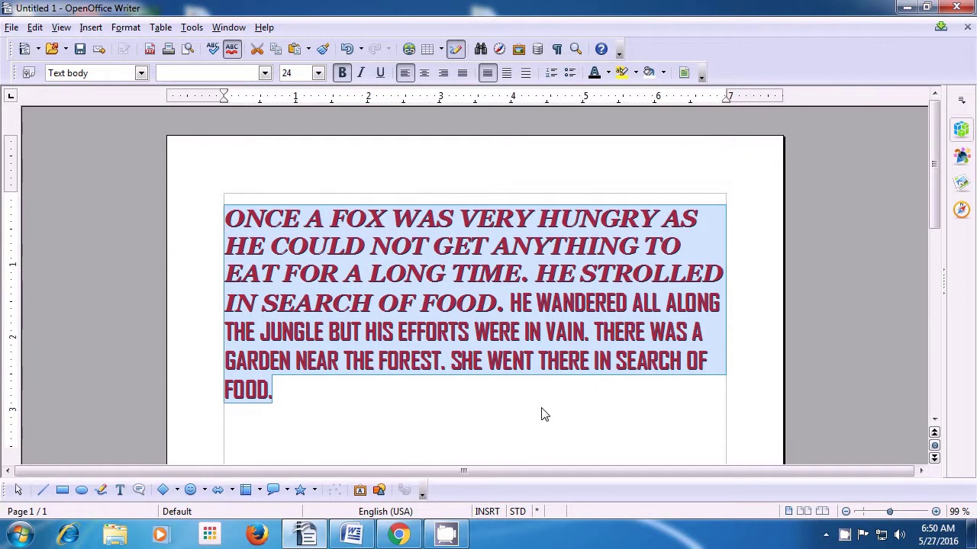
click(541, 414)
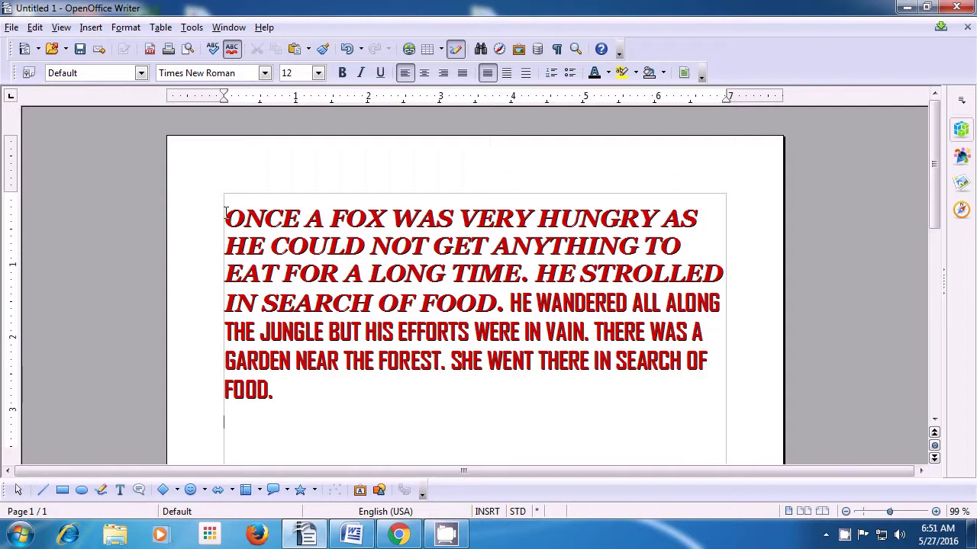
Step: Reselect the fox paragraph and clear its Shadow font effect, leaving plain red capitals
drag(228, 219, 302, 392)
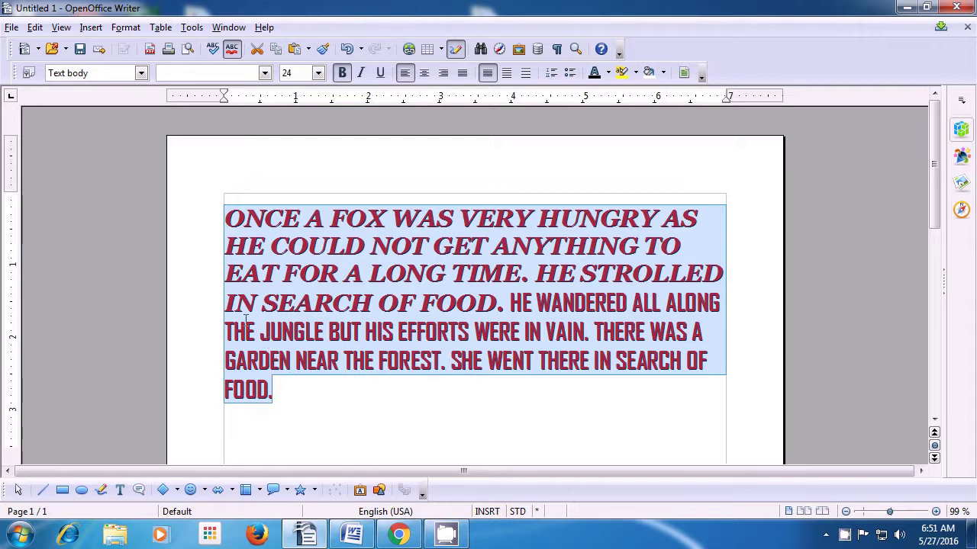
click(126, 29)
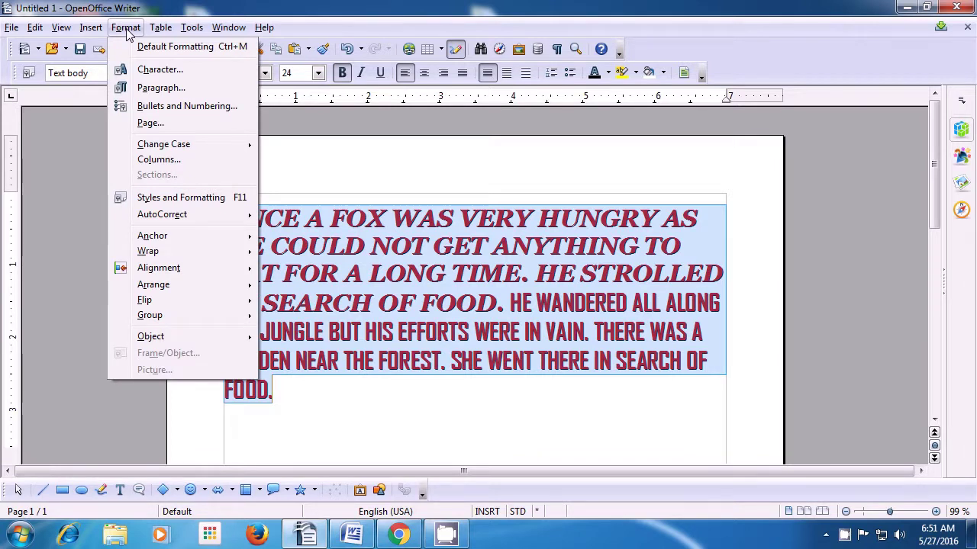
click(138, 69)
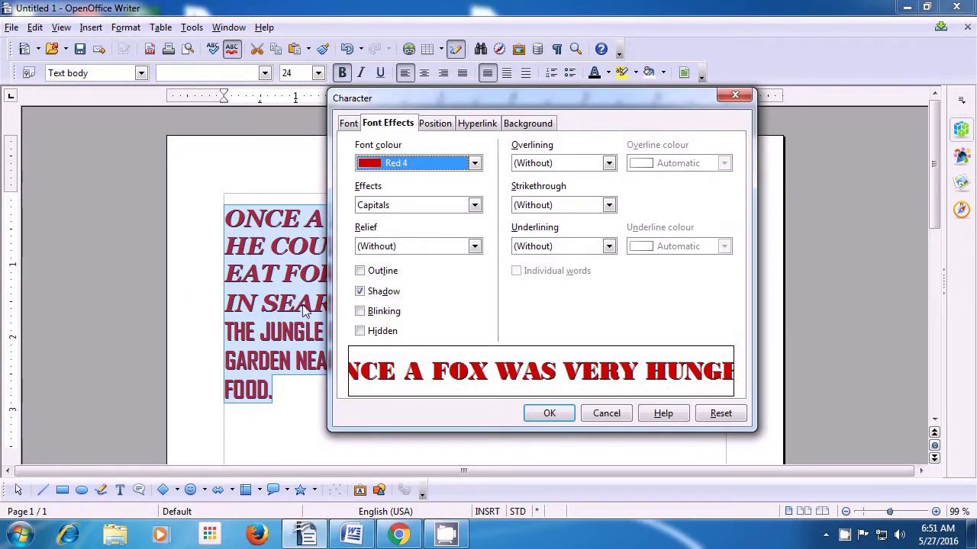
click(360, 293)
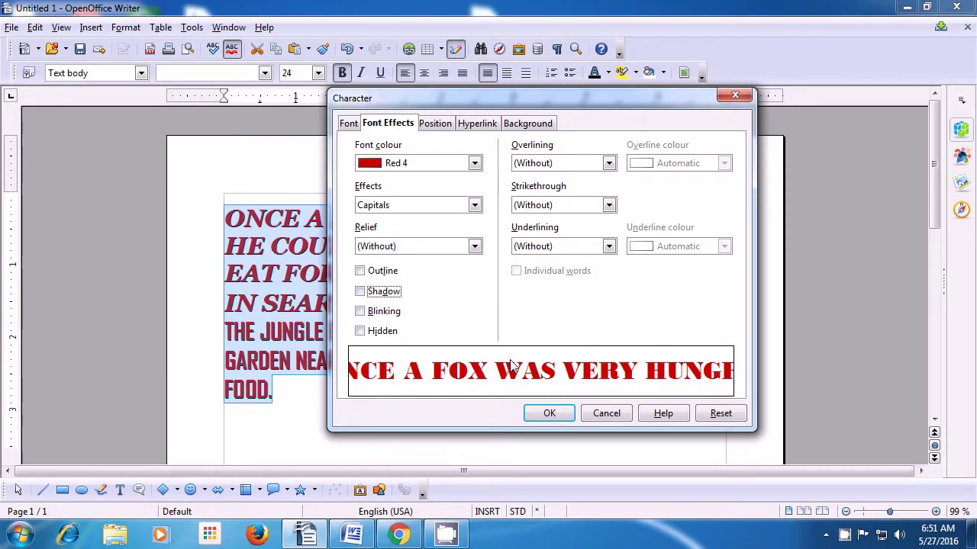
click(547, 413)
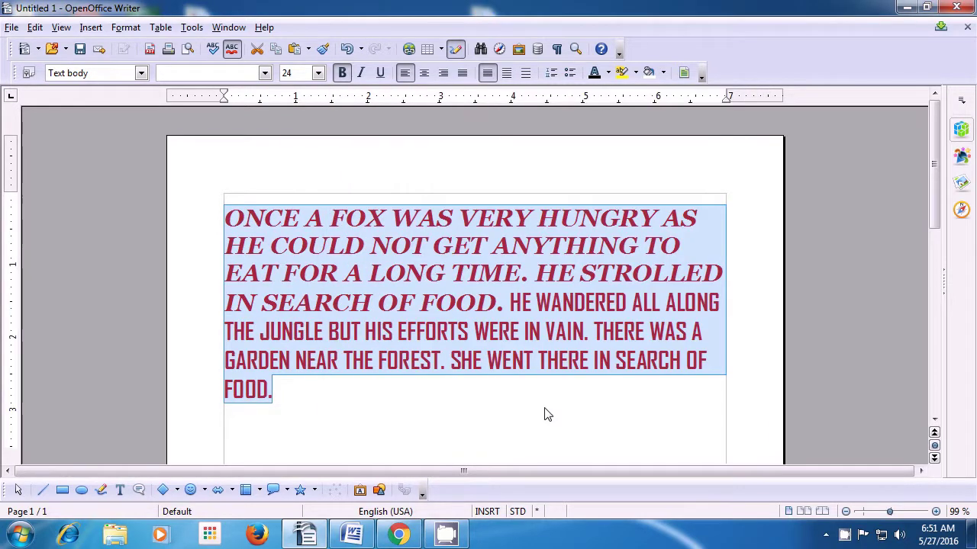
click(545, 407)
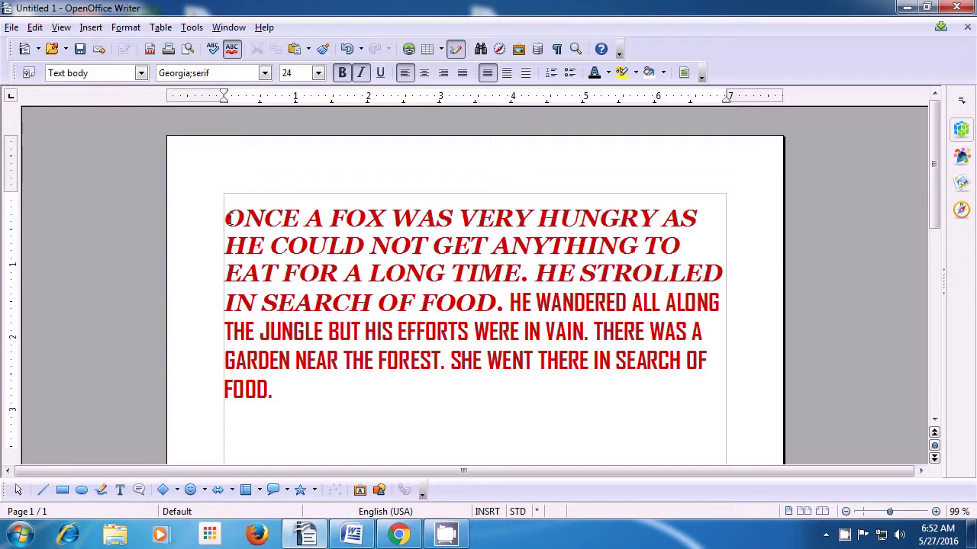
Step: Extend the selection line by line with Shift+Down to cover the whole fox paragraph
key(shift+Down)
key(shift+Down)
key(shift+Down)
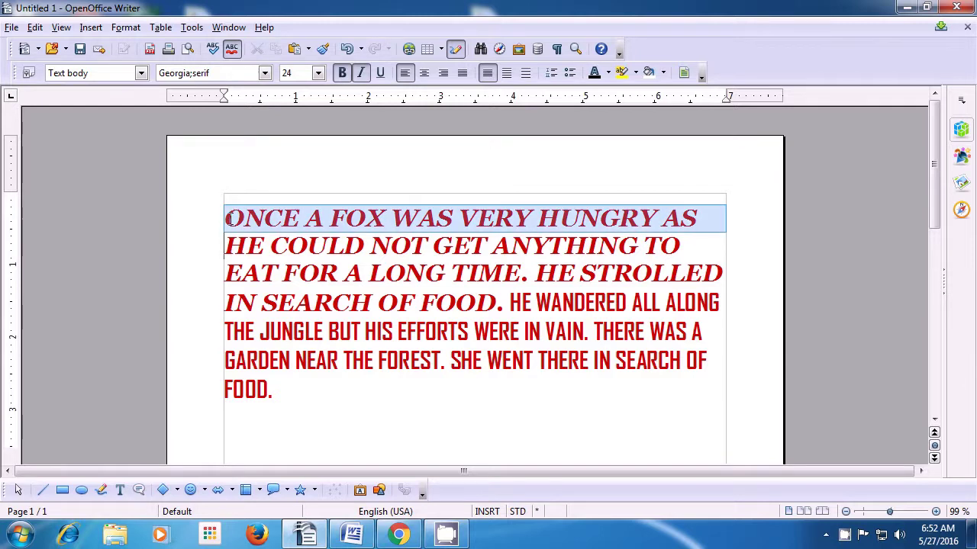
key(shift+Down)
key(shift+Down)
key(shift+Down)
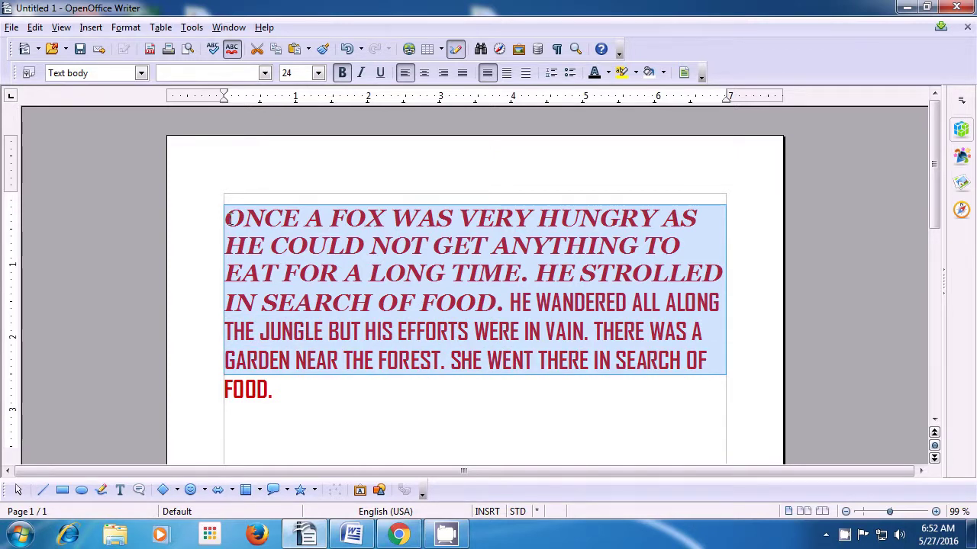
key(shift+Down)
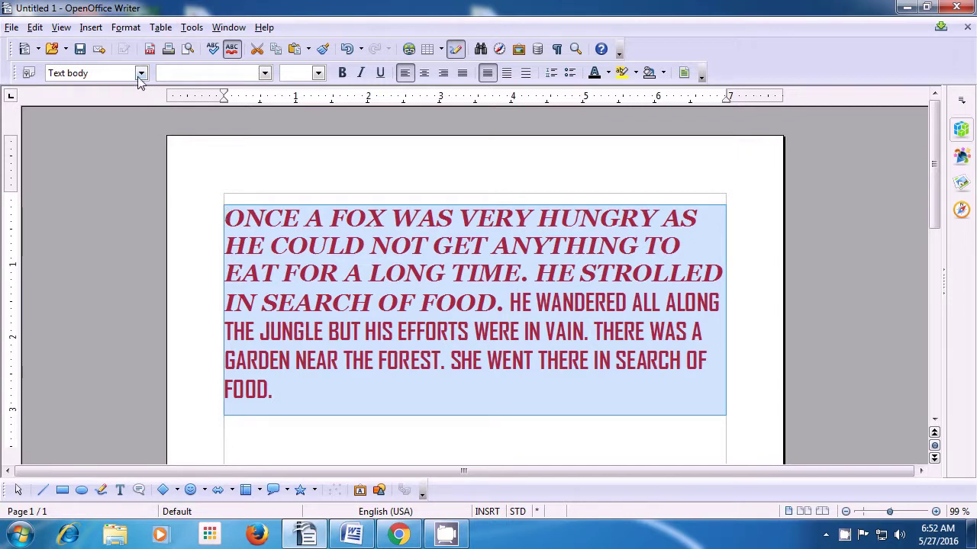
Step: Apply the Blinking font effect to the selected fox paragraph in Character settings
click(125, 28)
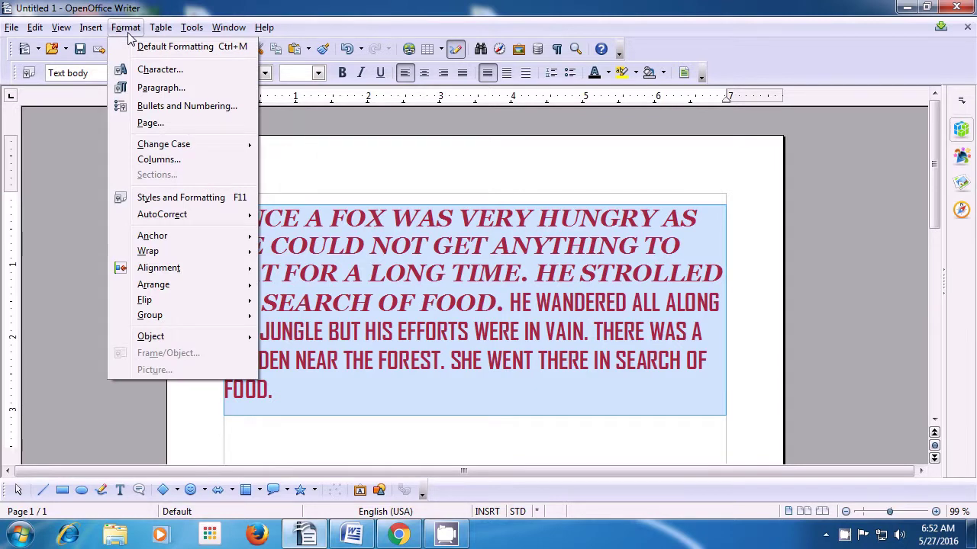
click(135, 70)
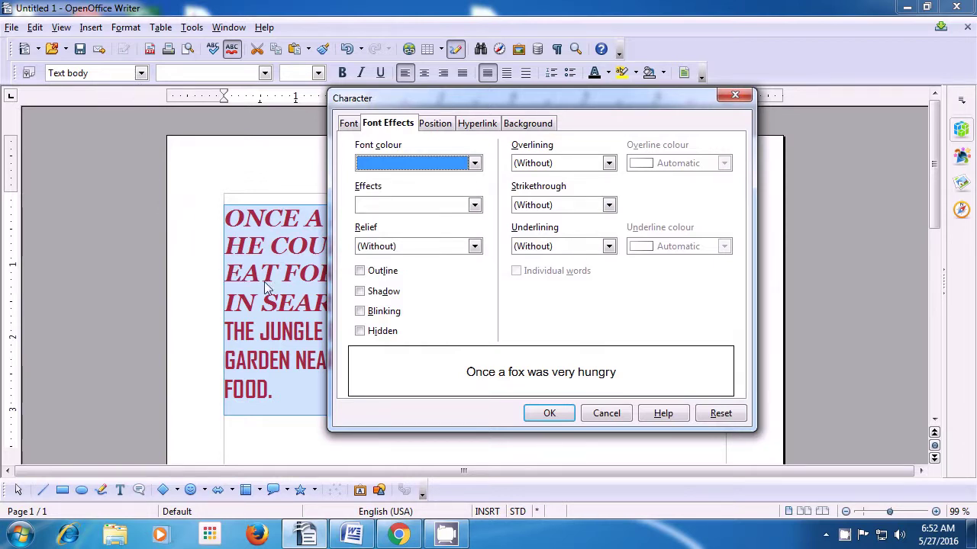
click(362, 317)
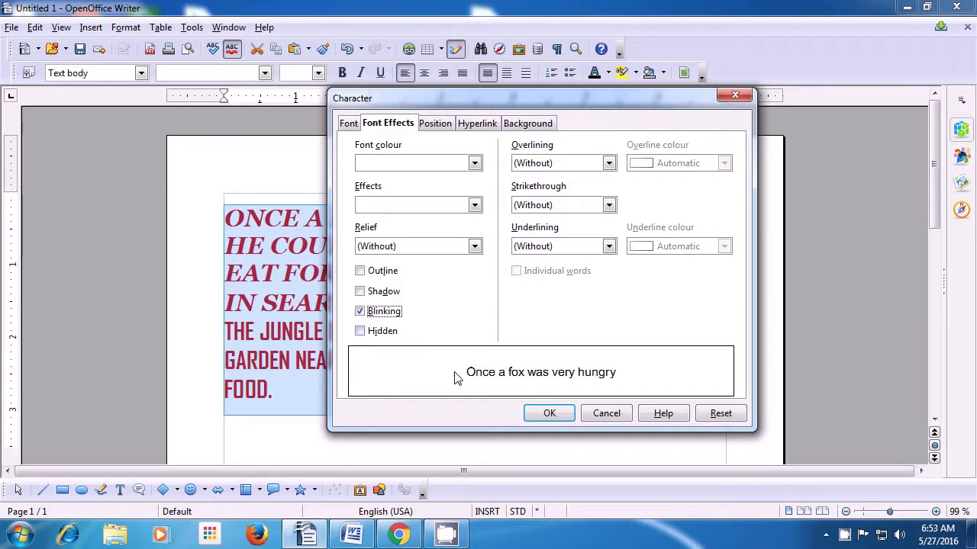
click(548, 413)
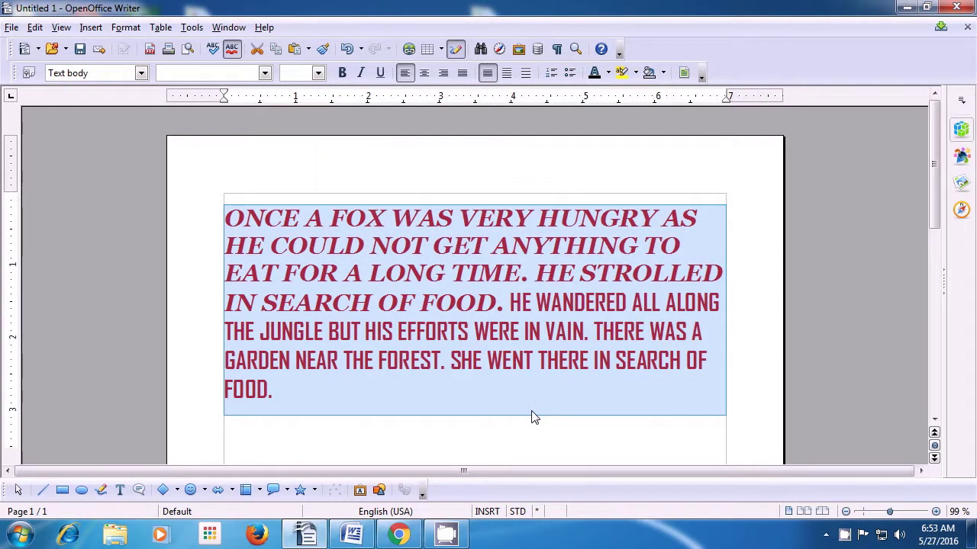
key(Delete)
click(537, 429)
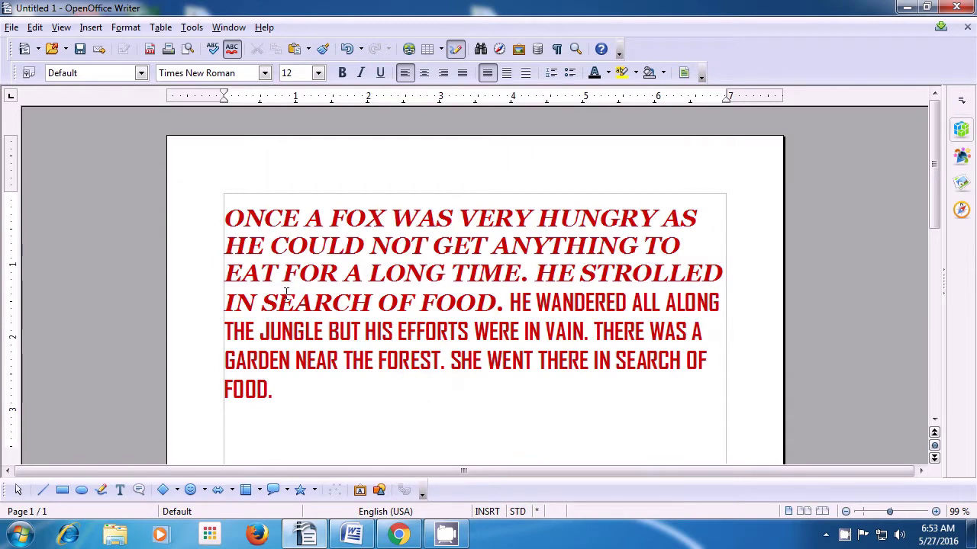
Step: Untick Blinking in Character settings with no text selected, so the paragraph keeps blinking
click(126, 28)
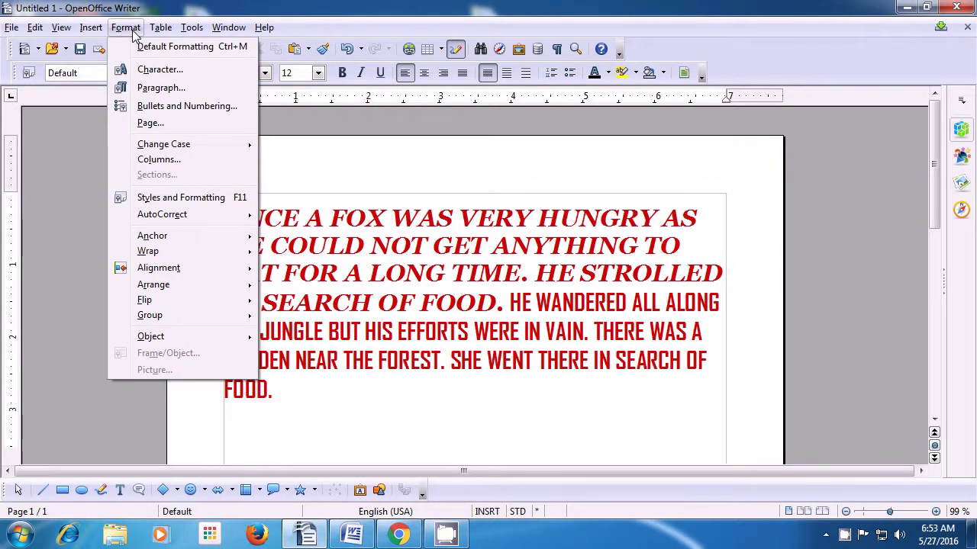
click(142, 71)
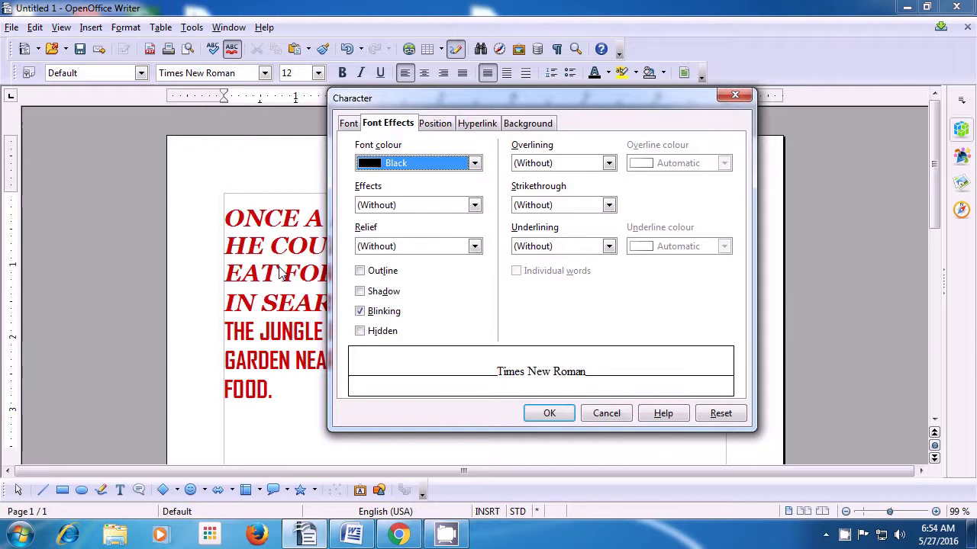
click(360, 313)
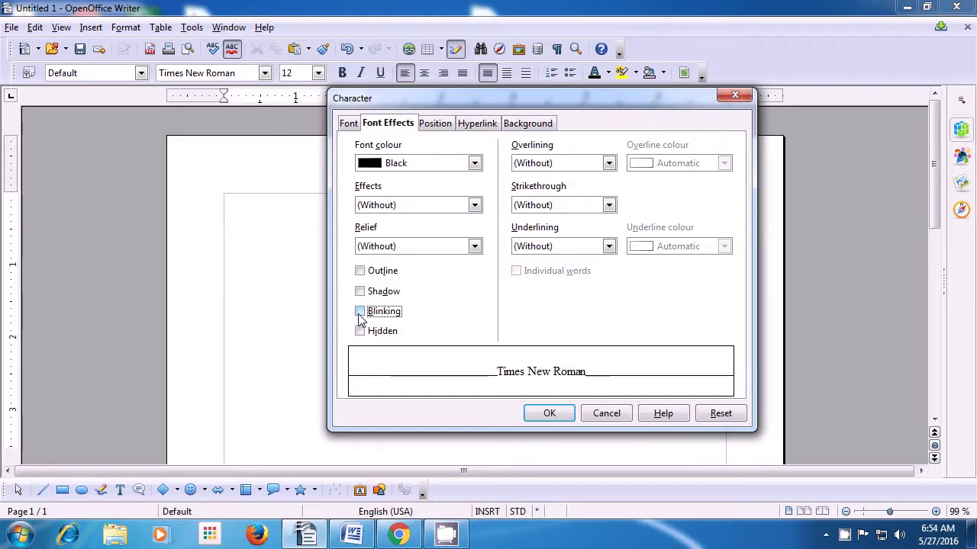
click(546, 414)
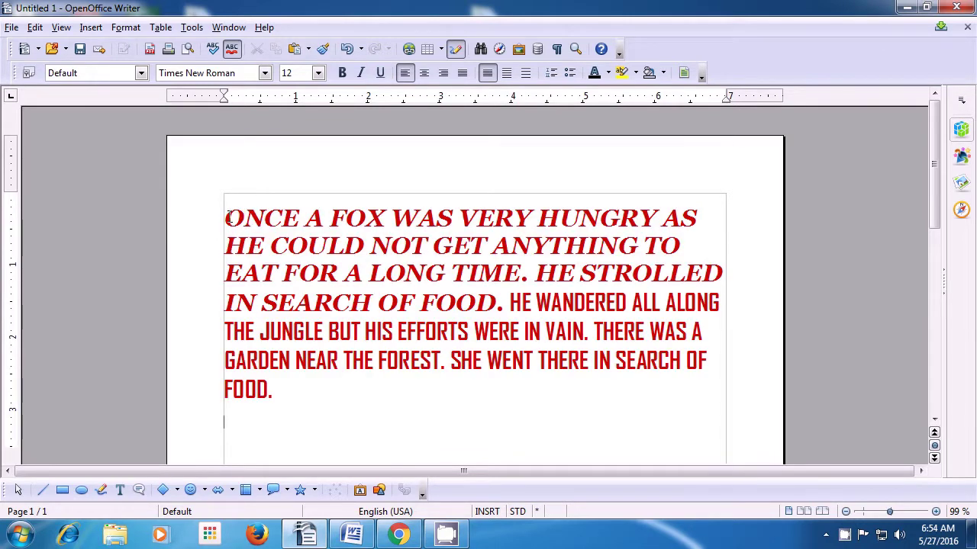
Step: Select the fox paragraph and untick Blinking in Character settings so it stops blinking
drag(224, 217, 402, 375)
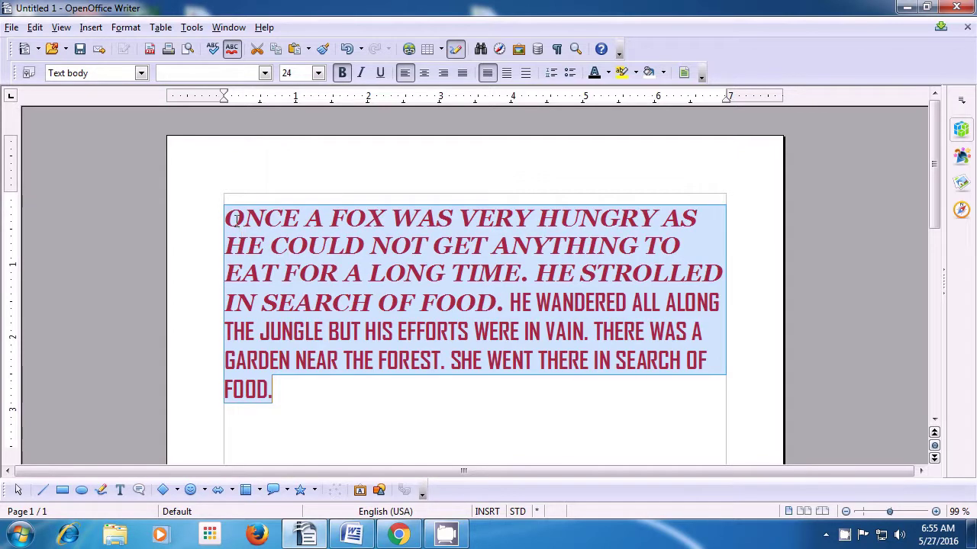
click(137, 32)
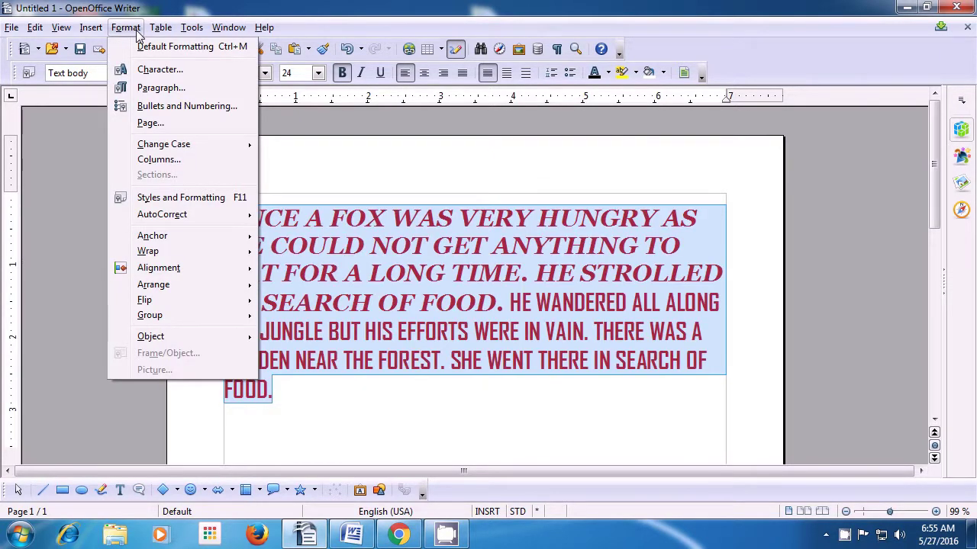
click(142, 69)
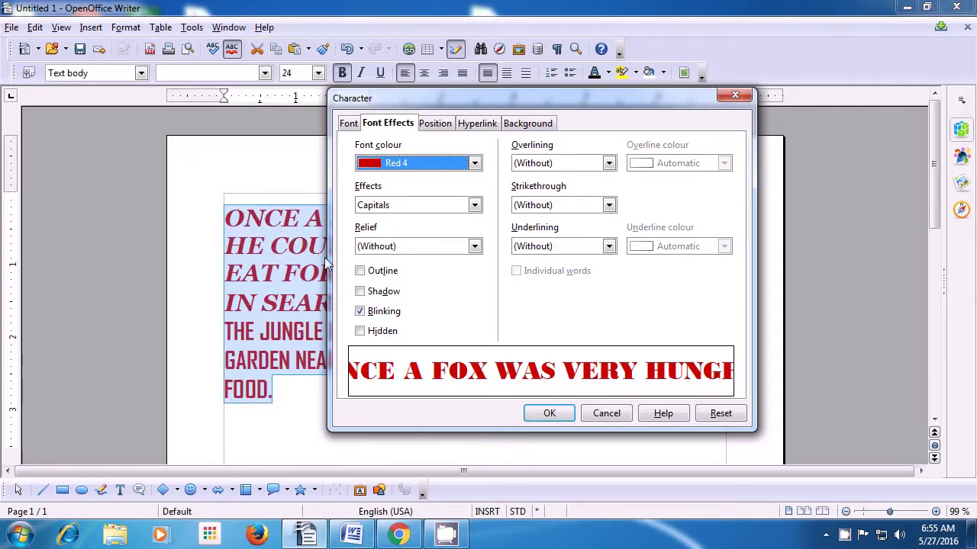
click(360, 312)
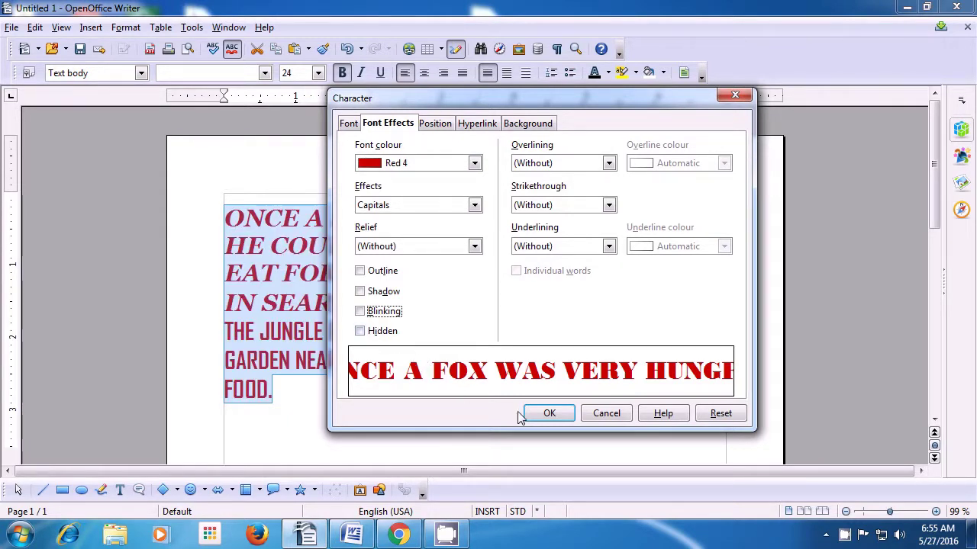
click(546, 415)
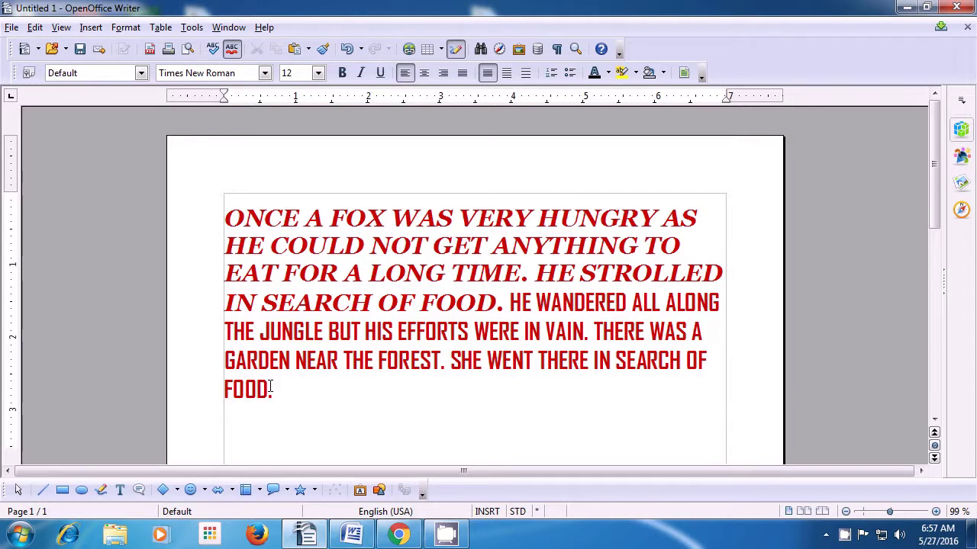
Step: Select the fox paragraph and tick the Hidden font effect in Character settings
drag(225, 217, 290, 399)
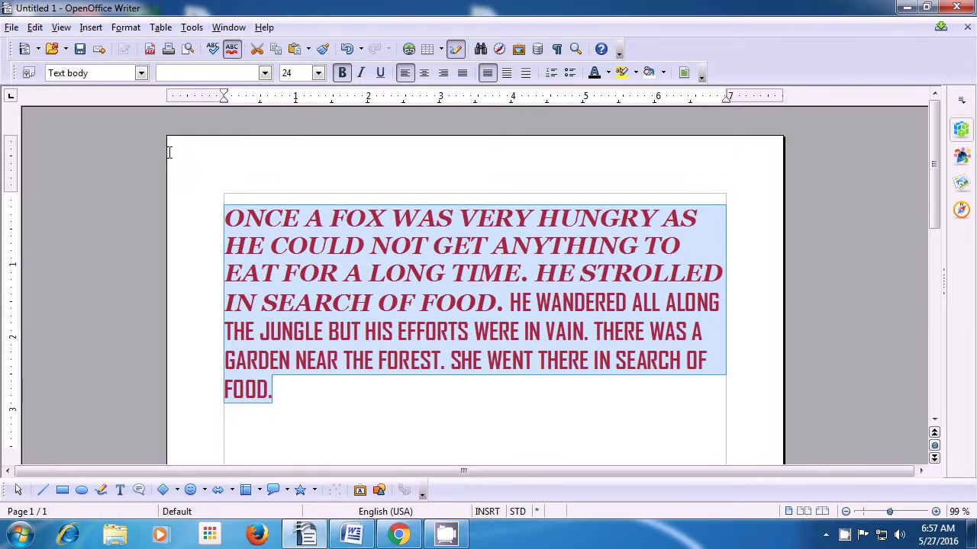
click(128, 31)
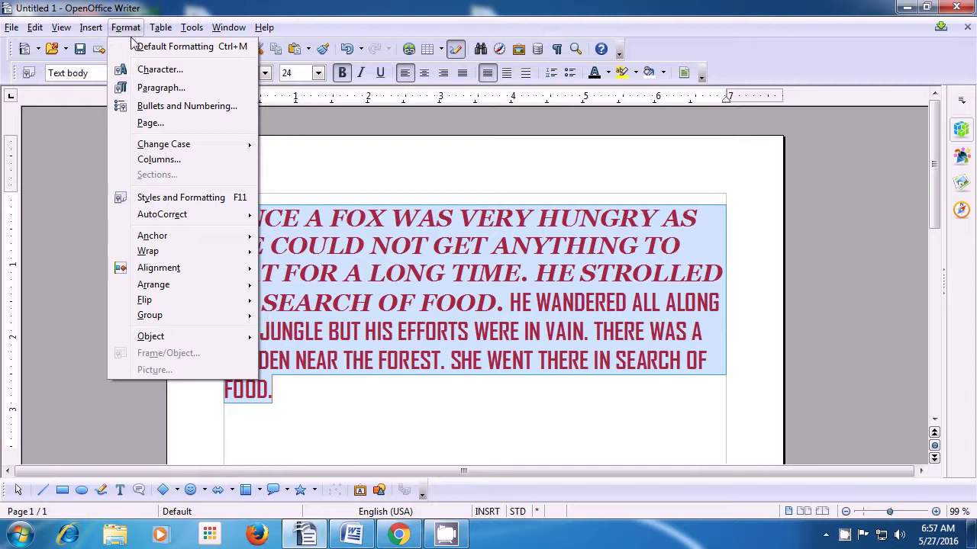
click(158, 69)
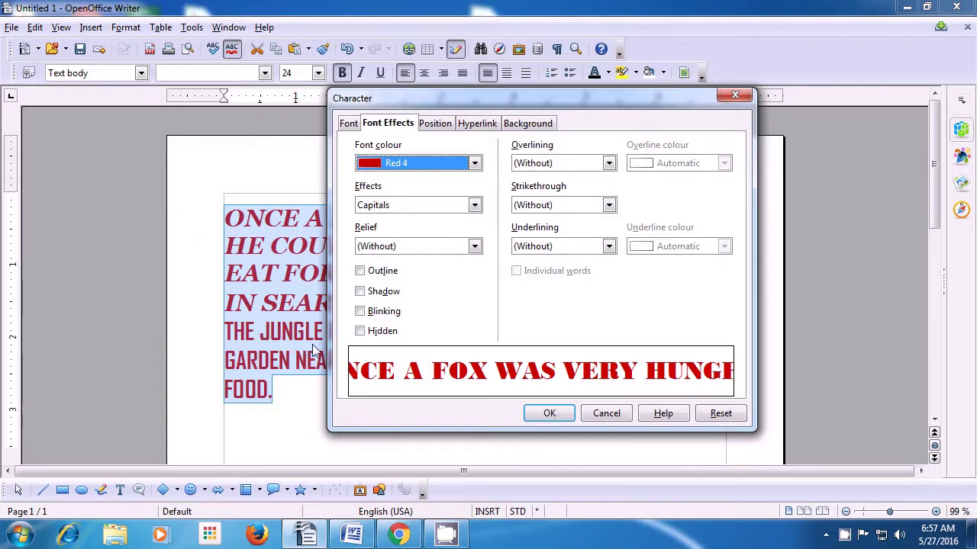
click(361, 331)
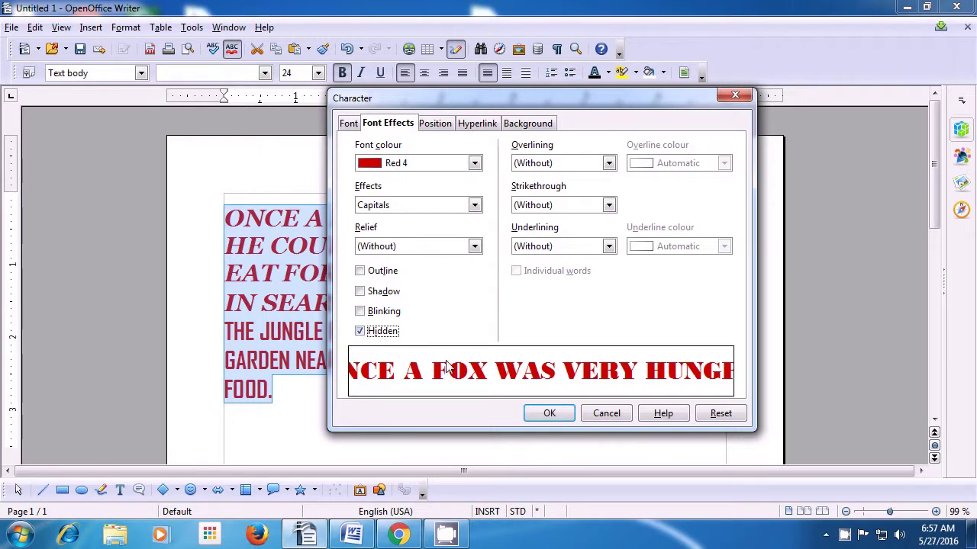
Step: Confirm Hidden so the fox paragraph vanishes, then reopen Character settings
click(547, 416)
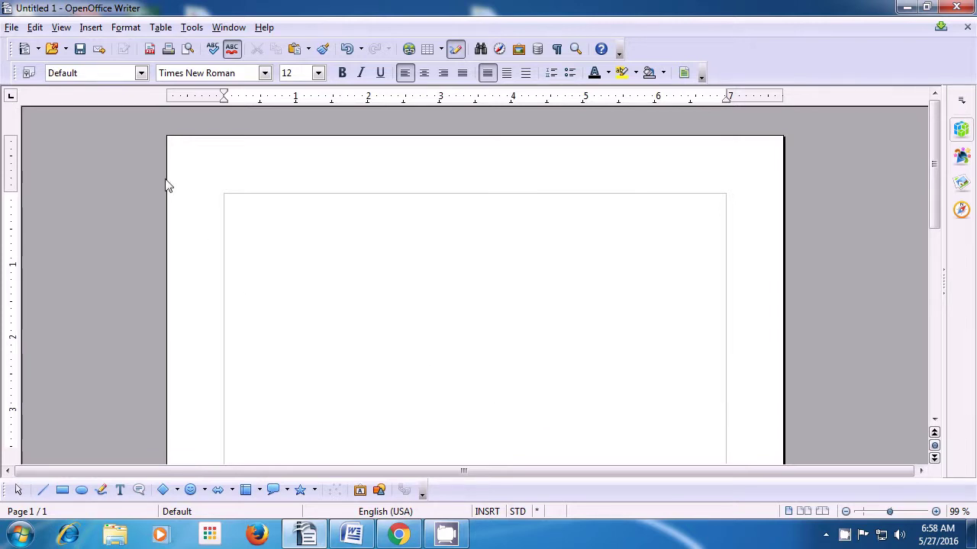
click(127, 29)
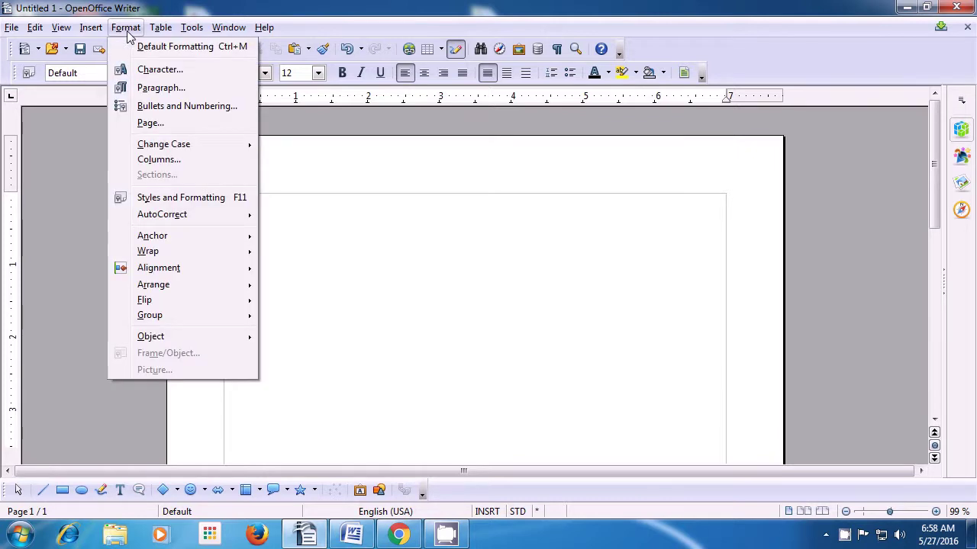
click(138, 70)
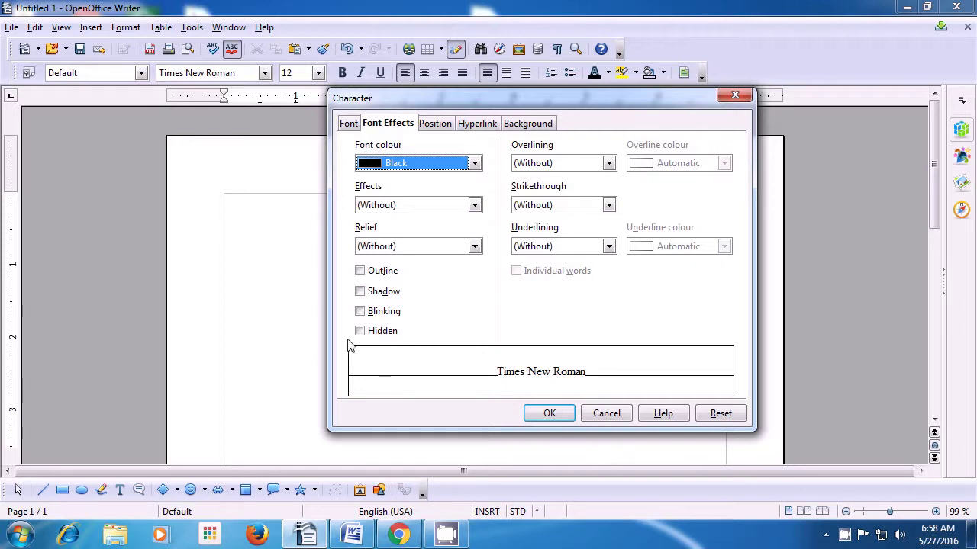
click(617, 416)
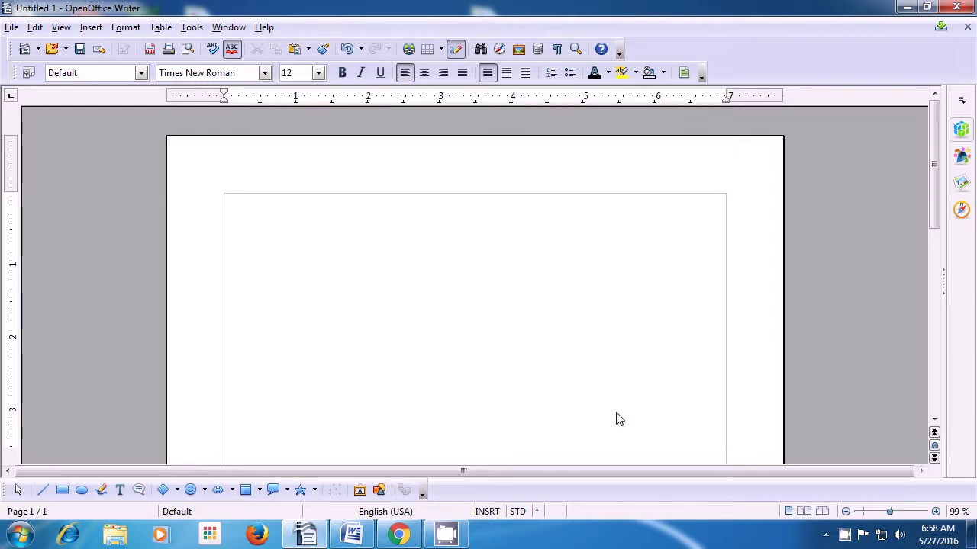
Step: Undo the Hidden effect with Ctrl+Z so the red fox paragraph reappears
key(ctrl+z)
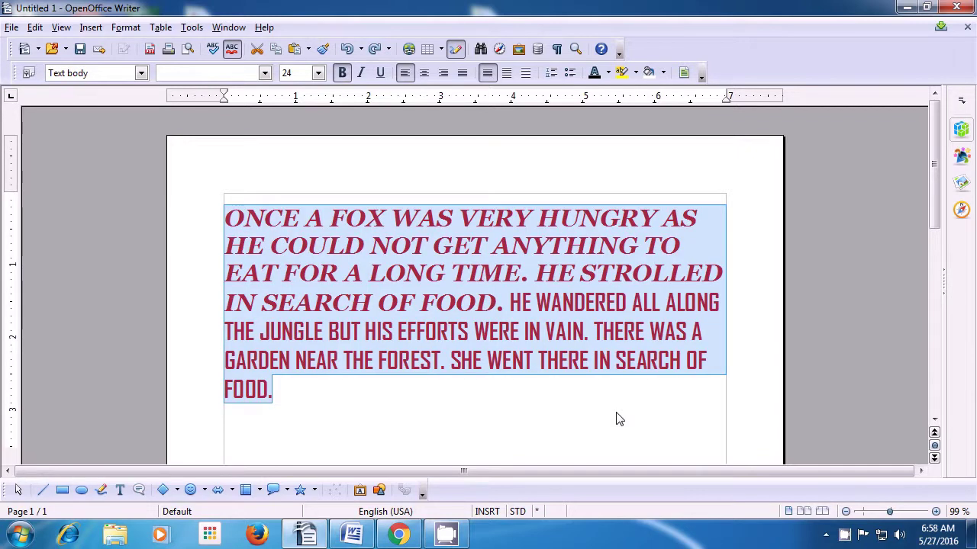
click(618, 419)
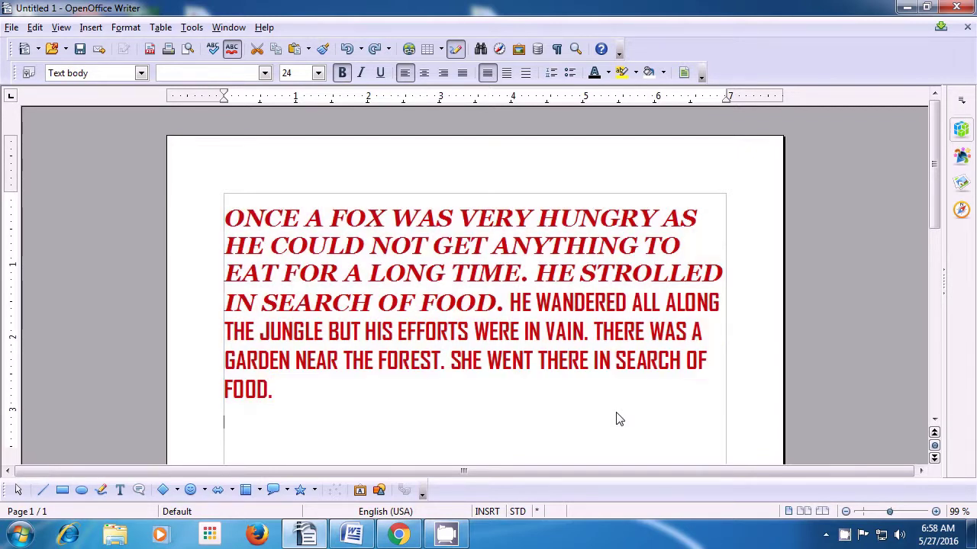